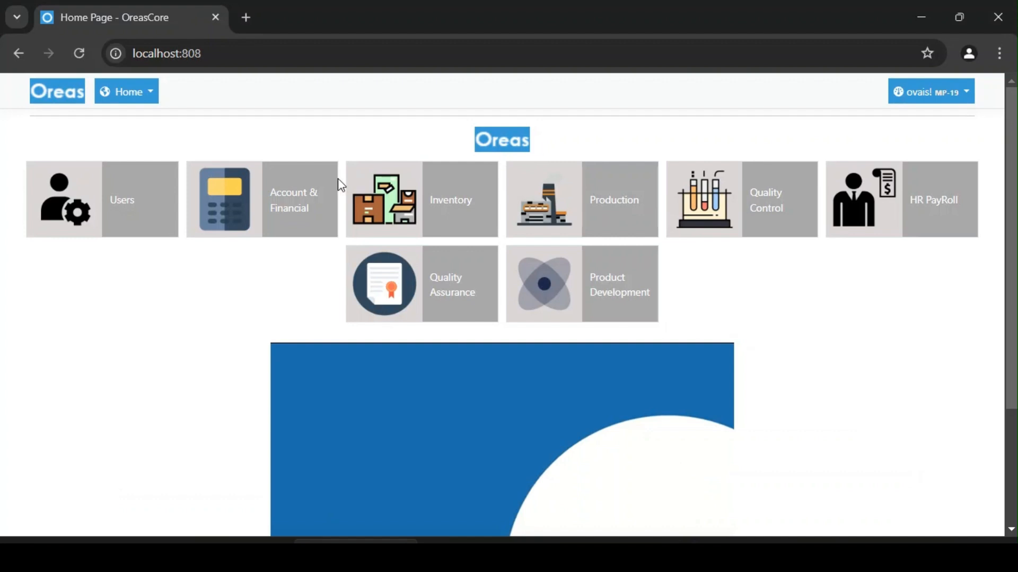
Open the Bank Payment documents in the Account & Financial module and start a new voucher entry.
left_click(311, 196)
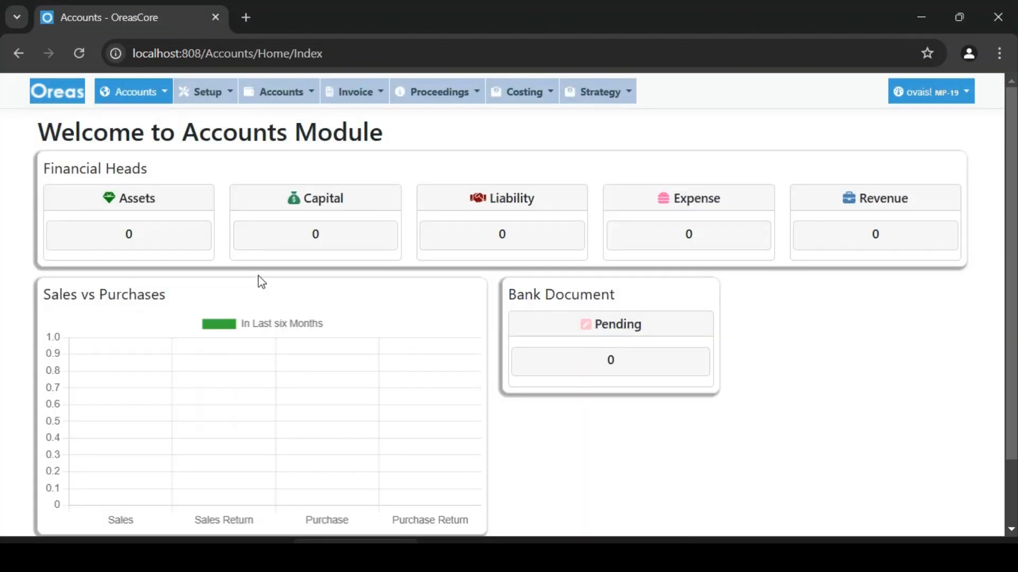
left_click(307, 93)
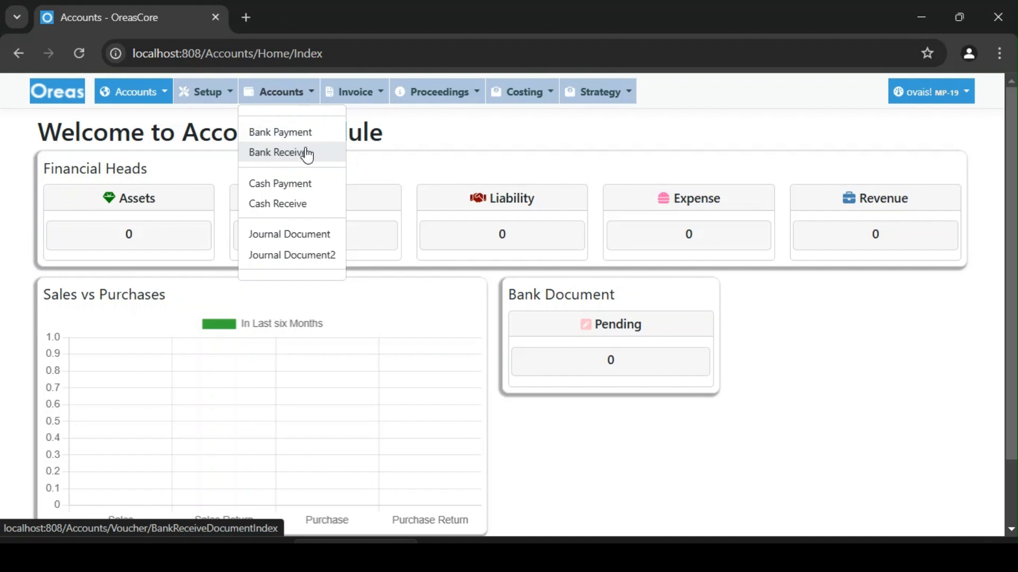
left_click(266, 132)
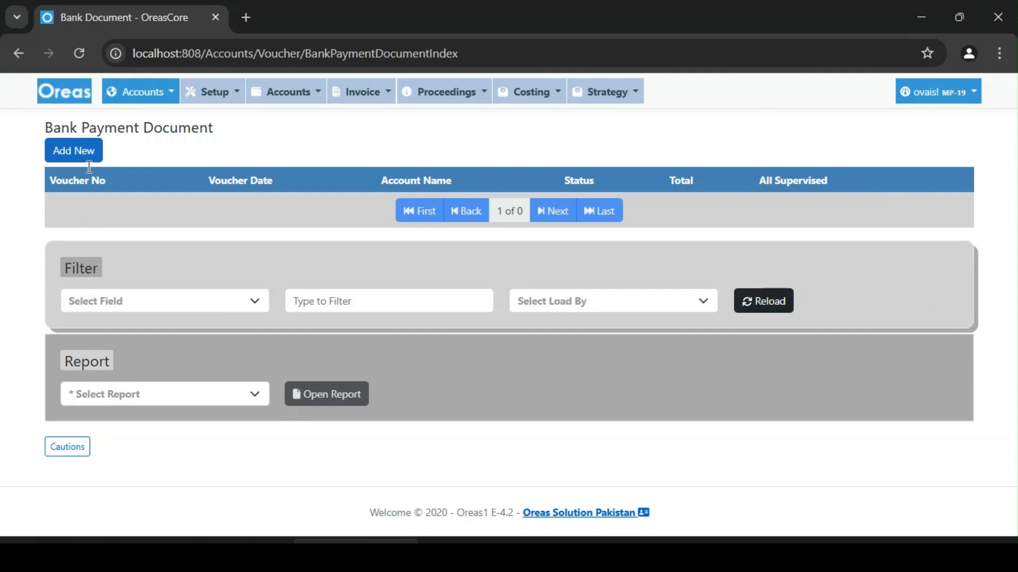
left_click(92, 162)
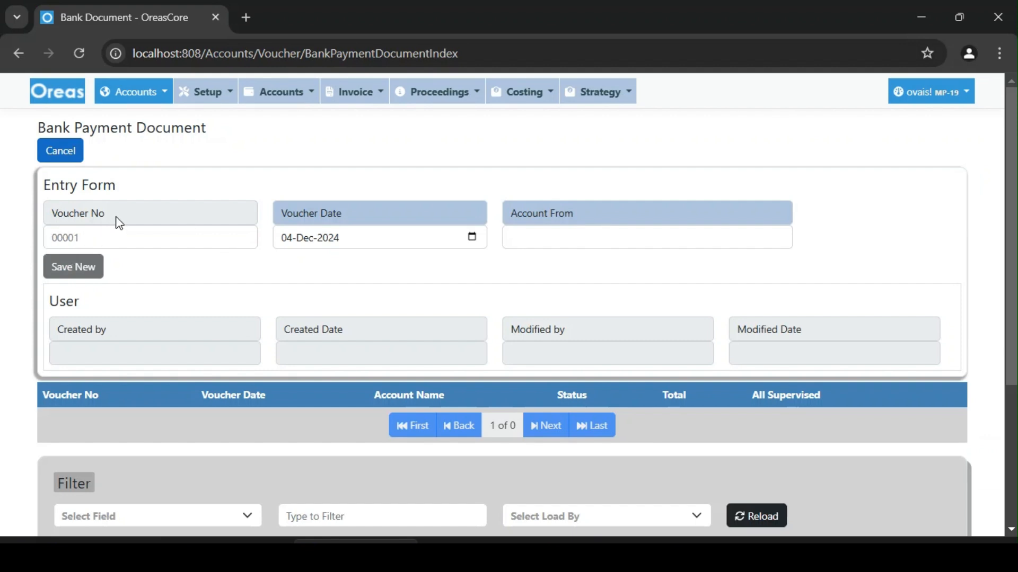
left_click_drag(119, 223, 26, 216)
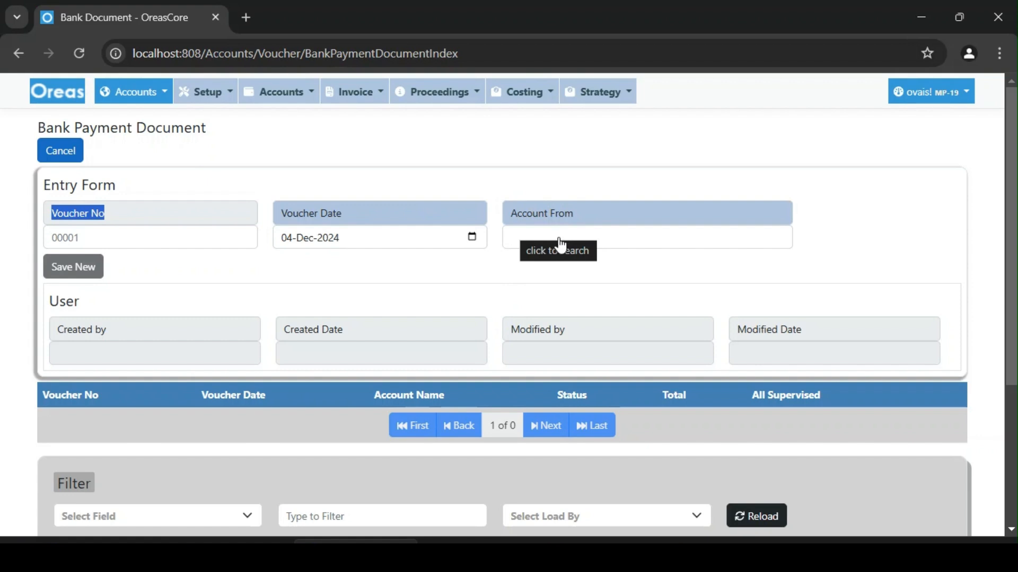
left_click(389, 288)
Search for "bank", choose BANK as the voucher's Account From, and save the new bank payment voucher.
left_click(596, 245)
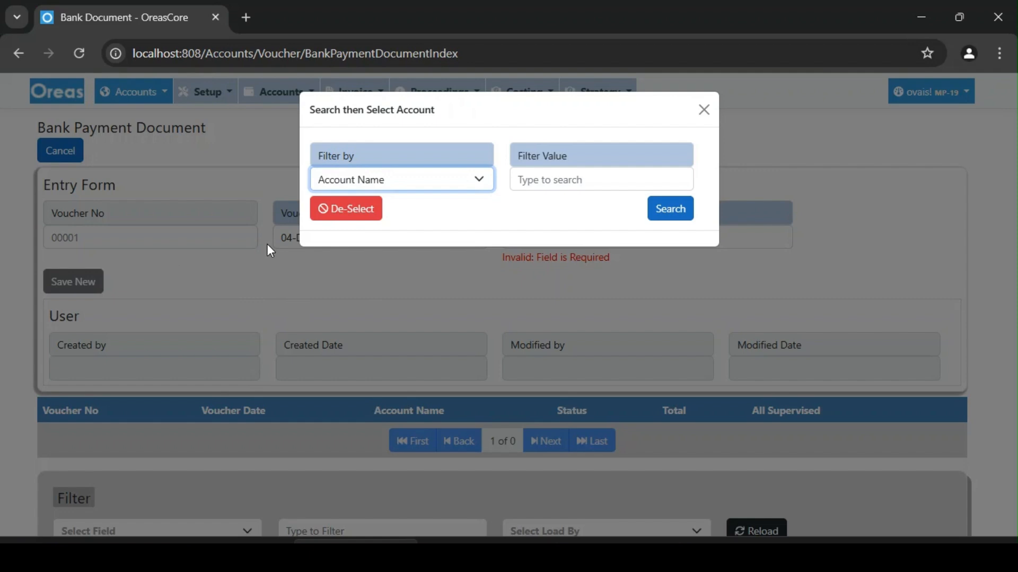
left_click(532, 186)
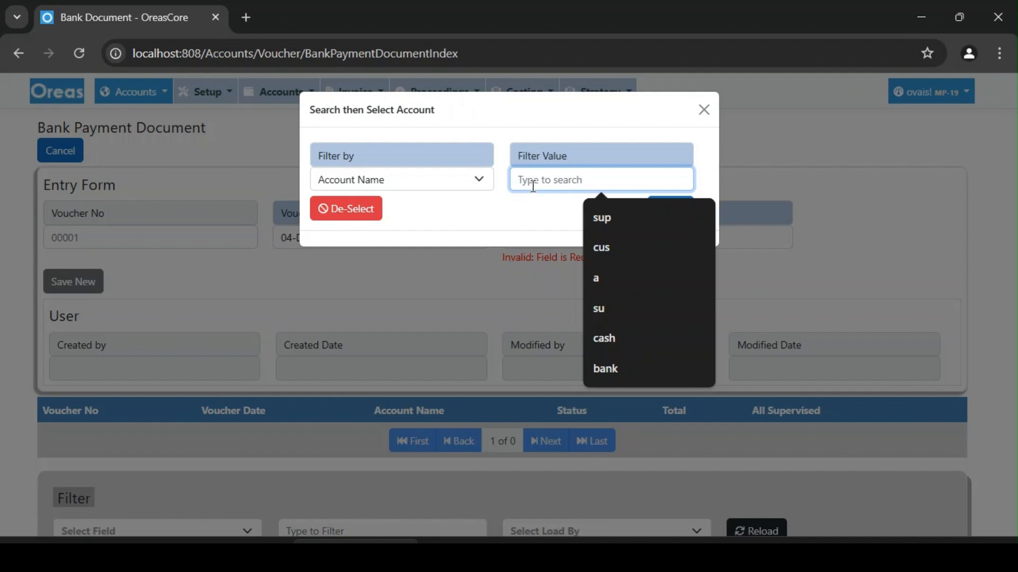
left_click(504, 212)
left_click(574, 174)
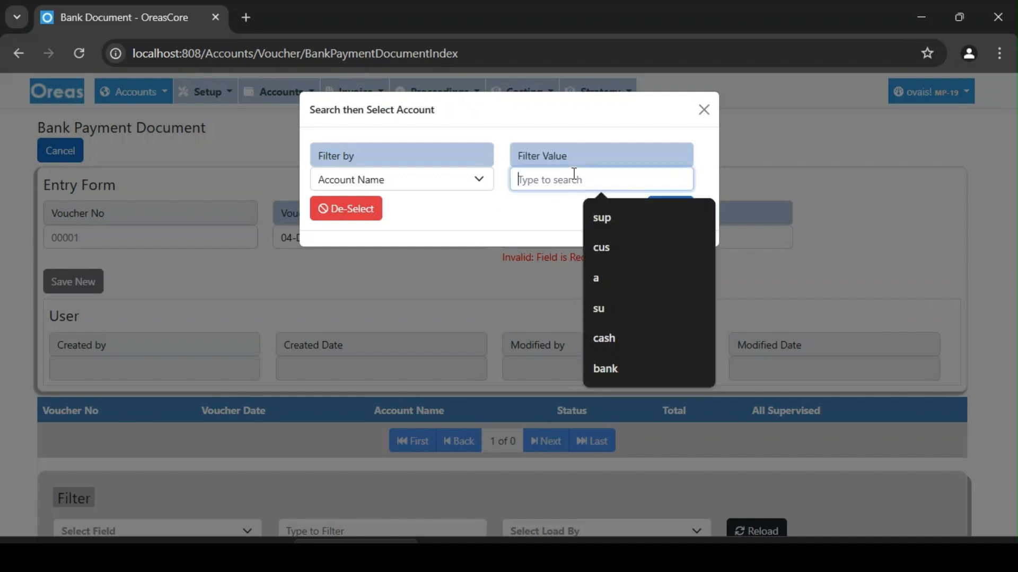
type("bank")
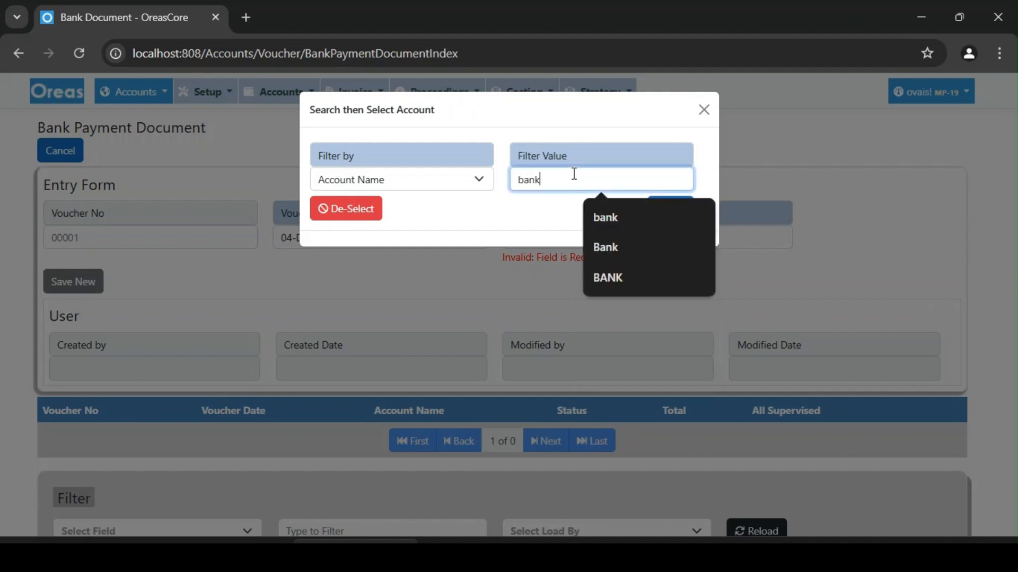
left_click(338, 235)
left_click(79, 268)
left_click(568, 161)
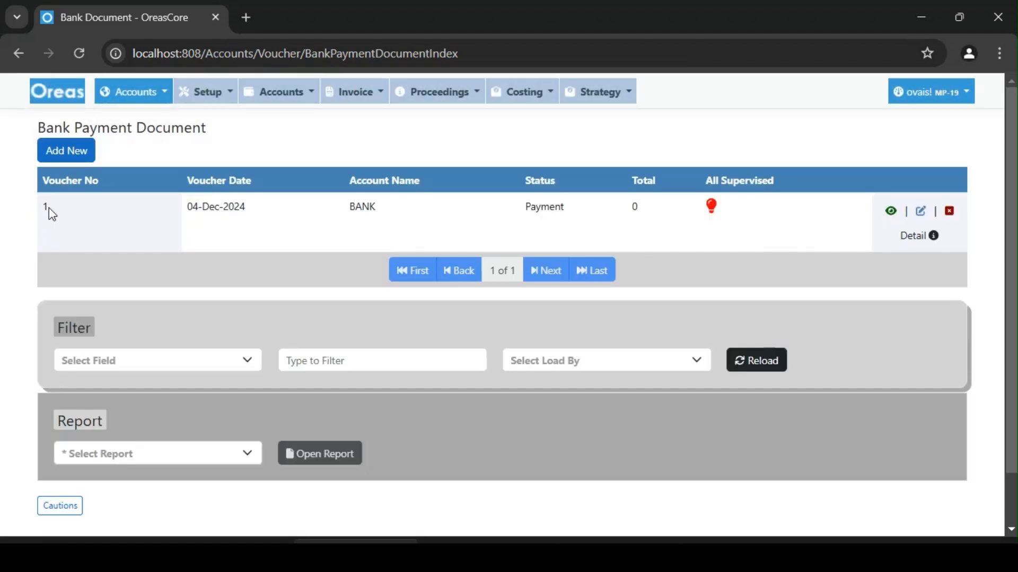
Open the detail page of the new BANK payment voucher and start a new detail entry.
left_click_drag(49, 208, 744, 201)
left_click(767, 220)
left_click(916, 237)
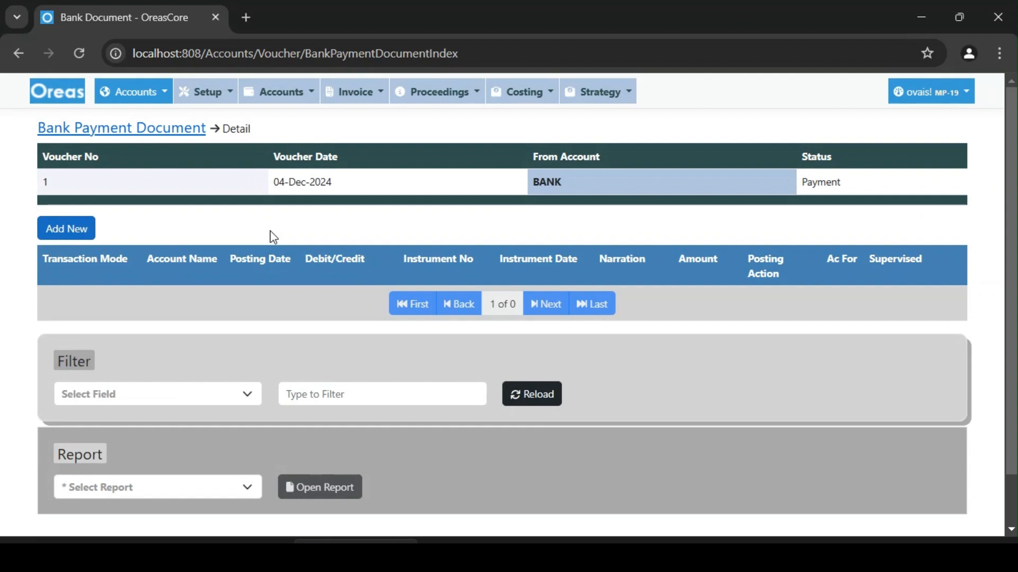
left_click_drag(533, 186, 577, 179)
left_click(300, 250)
left_click(66, 230)
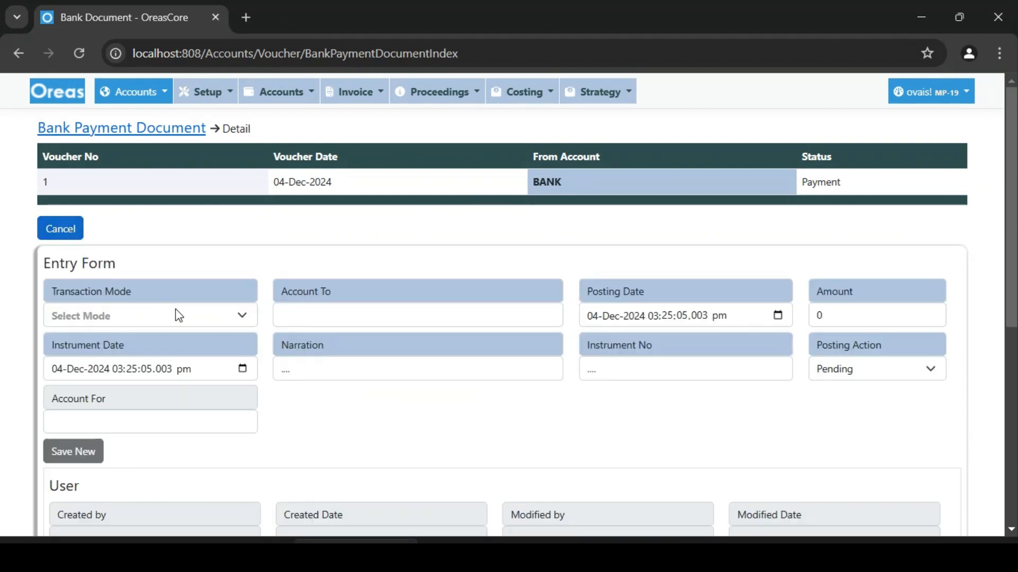
Set the Transaction Mode to Cheque (Clearing) and choose SUPPLIER 1 as Account To.
scroll(531, 356, "down", 2)
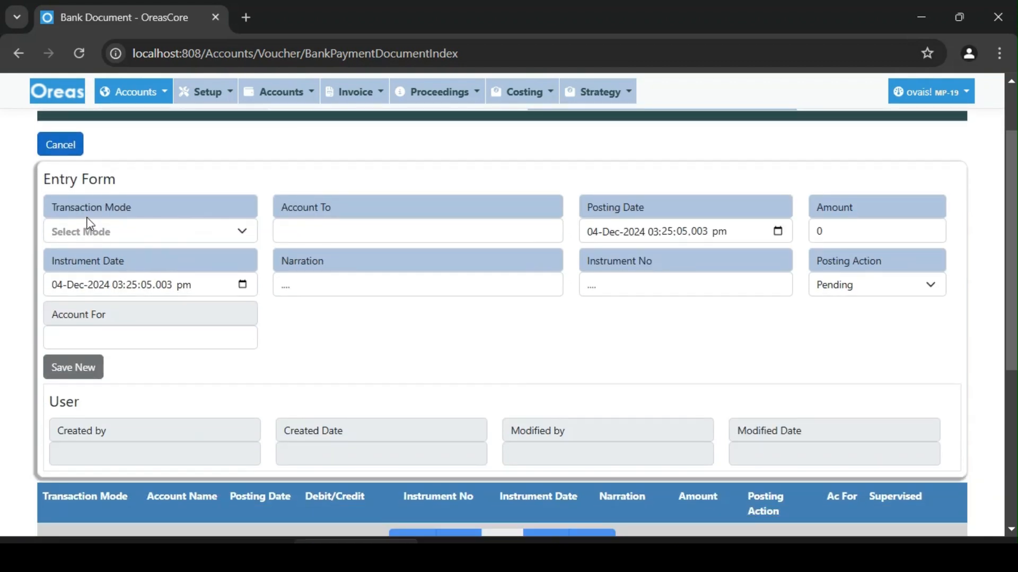
left_click(168, 232)
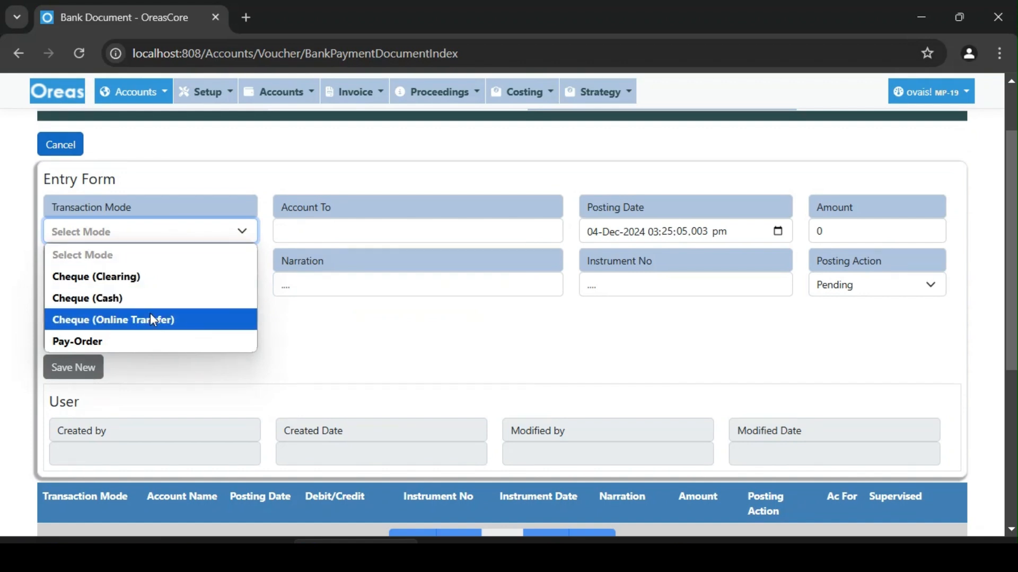
left_click(141, 289)
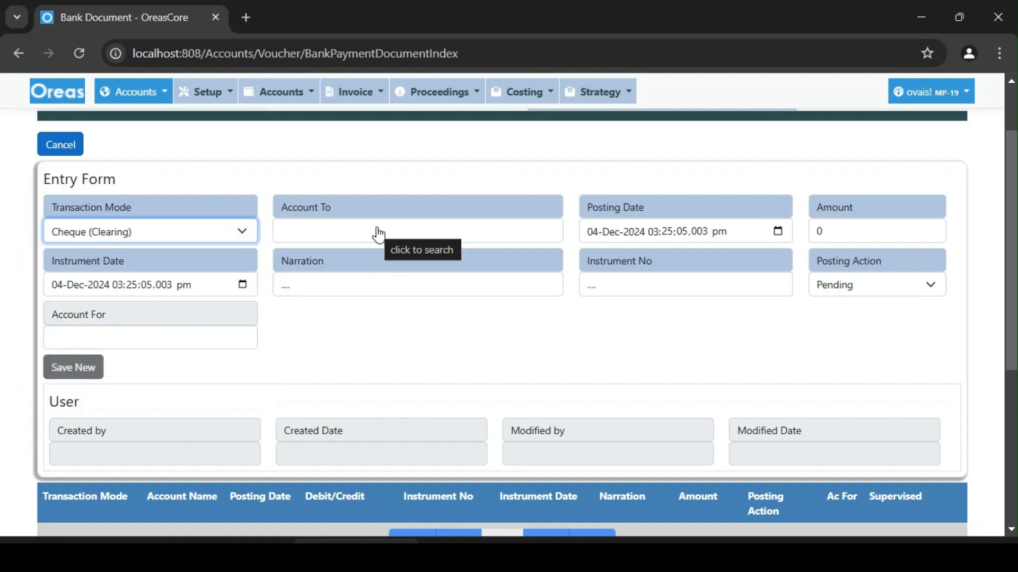
left_click(312, 239)
left_click(540, 186)
type("sup")
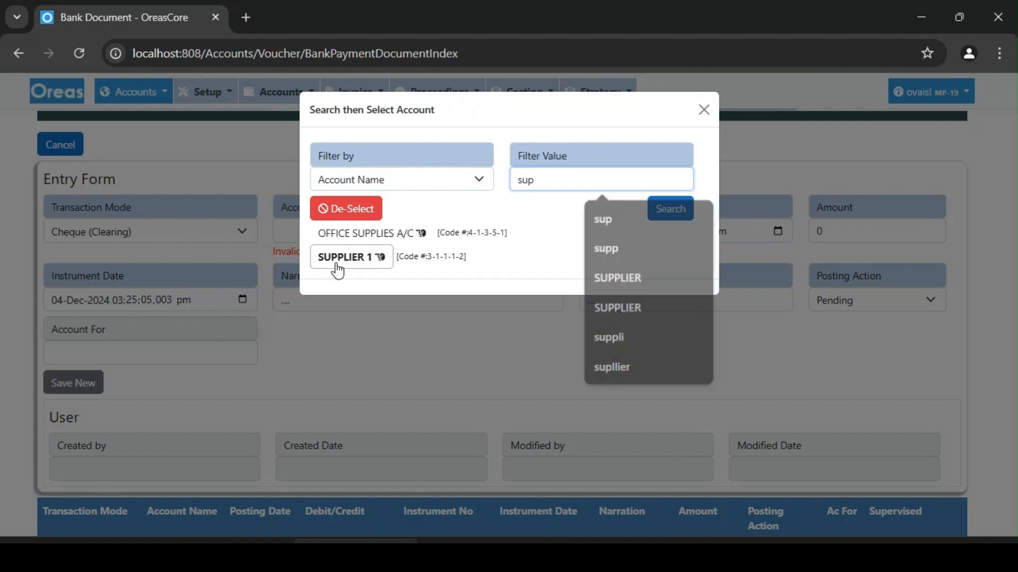
left_click(331, 262)
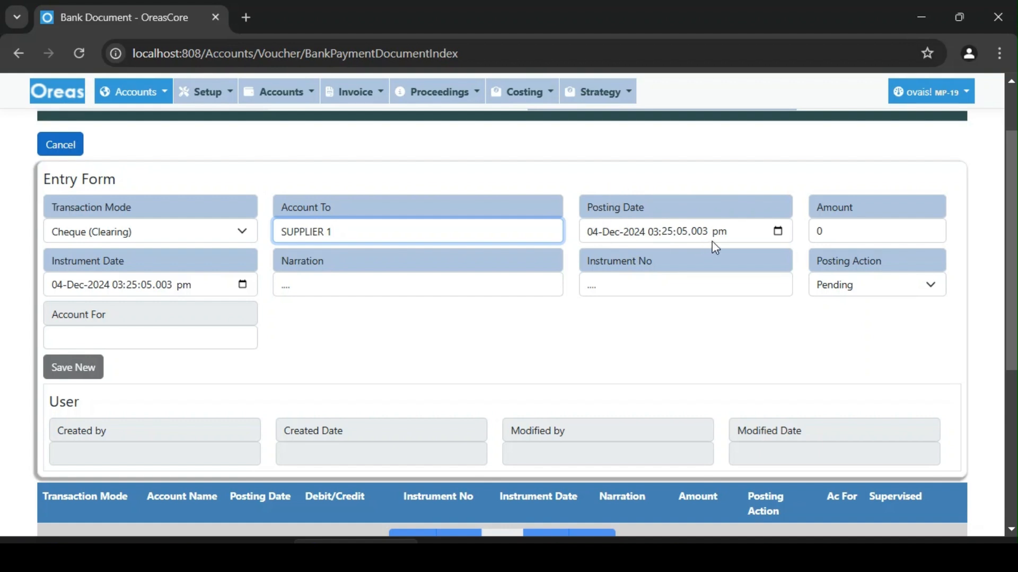
Enter an Amount of 50000 and set the Instrument Date to 05-Dec-2024.
left_click(818, 232)
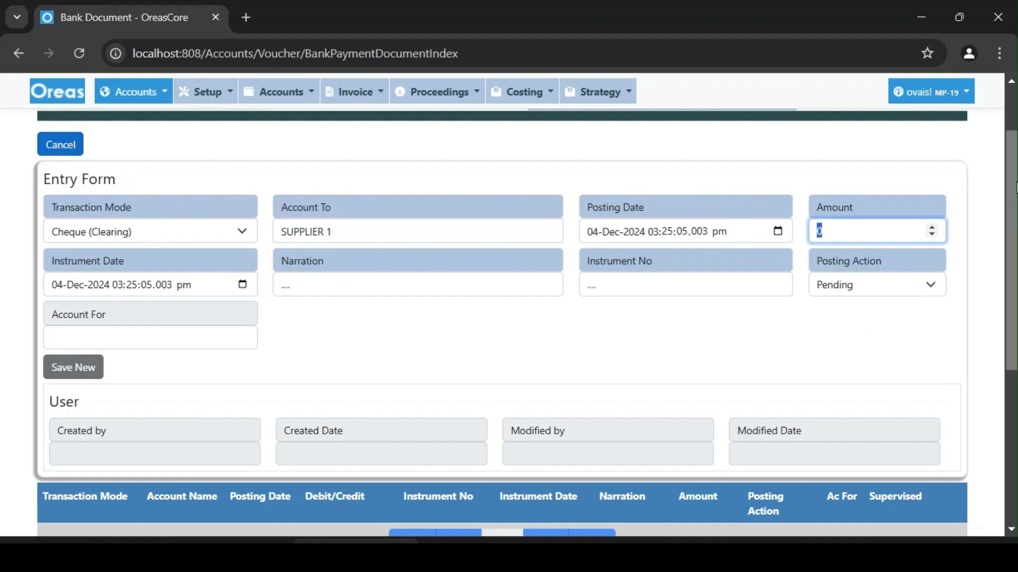
type("50000")
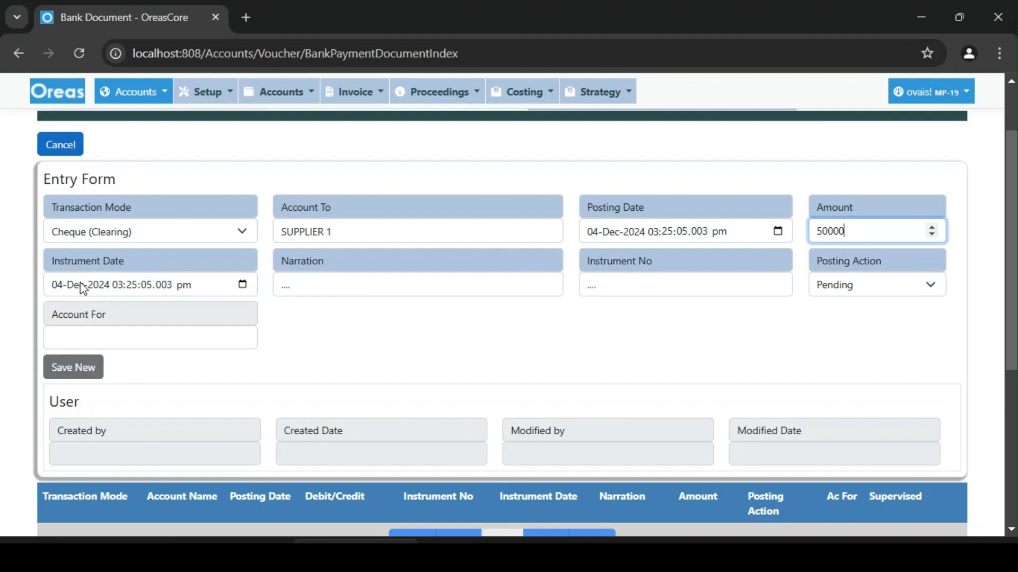
left_click(242, 285)
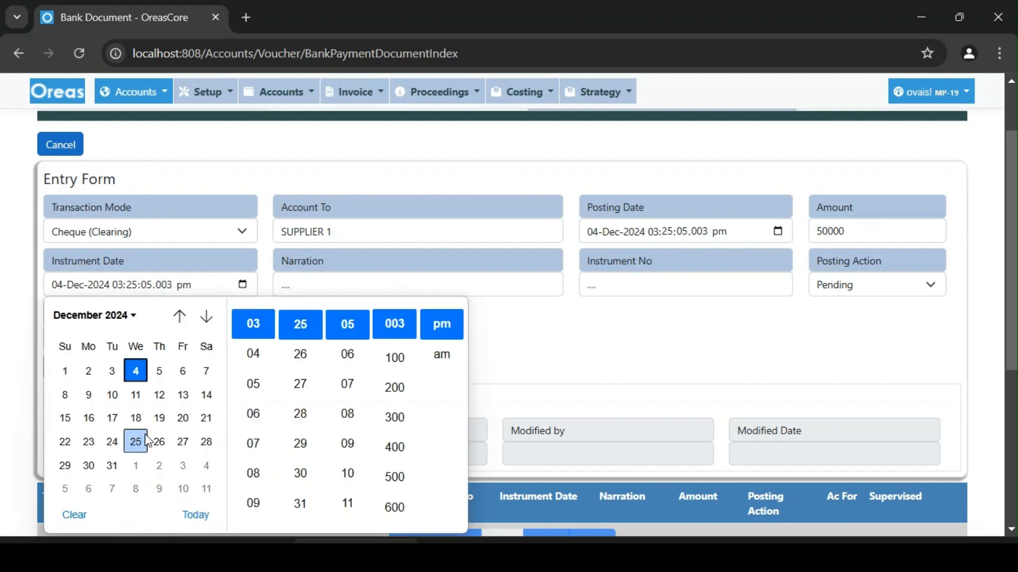
left_click(159, 371)
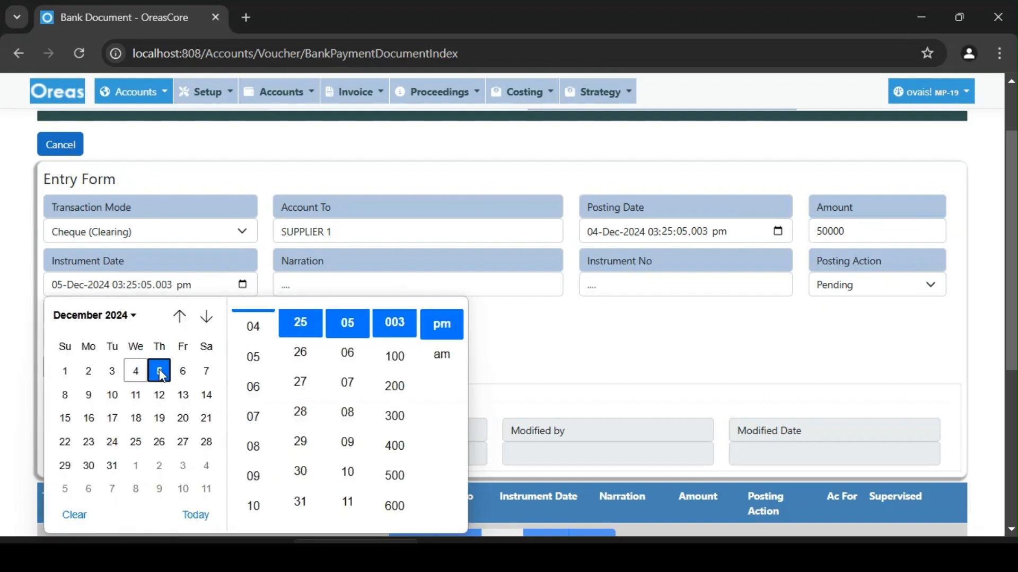
left_click(587, 324)
Fill in the Narration with "narration" and the Instrument No with 123.
left_click(318, 284)
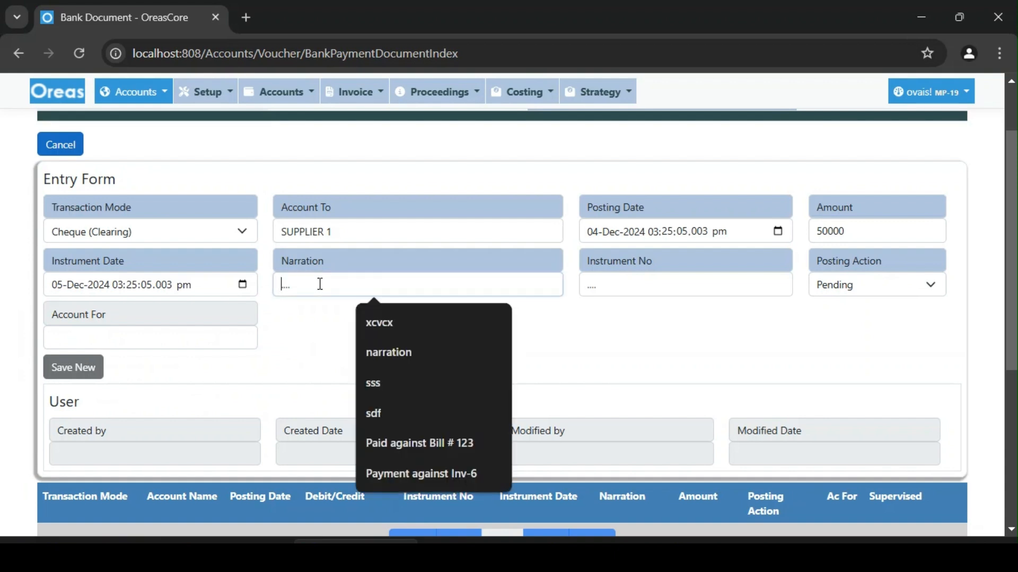
left_click(396, 352)
left_click(649, 281)
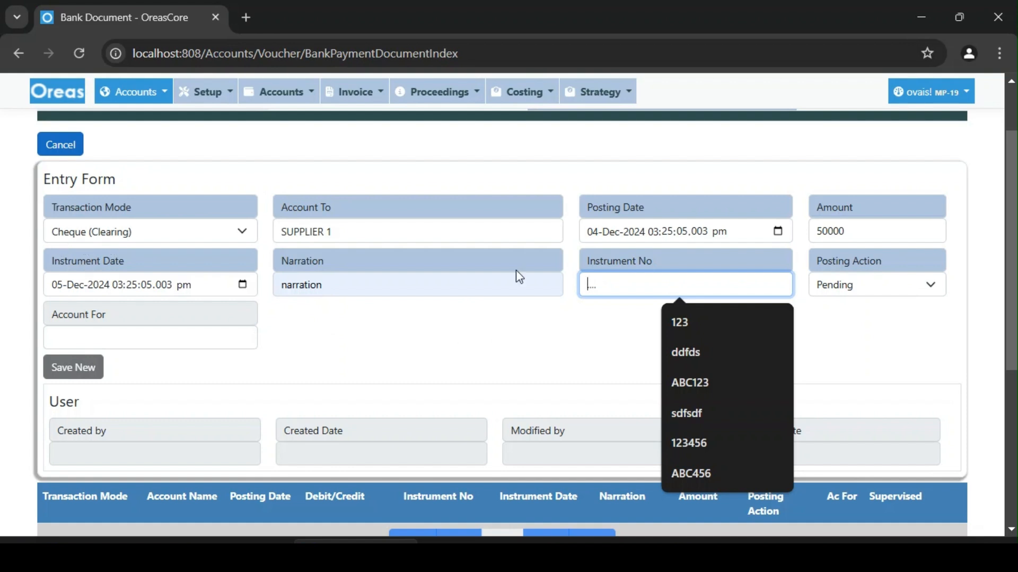
left_click(691, 318)
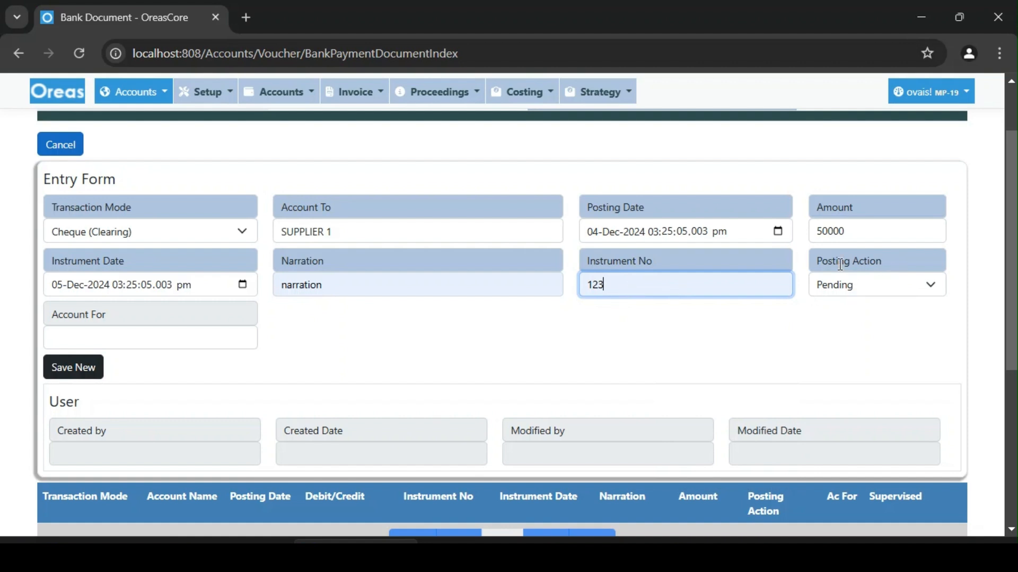
Review the available Posting Action options and compare the entry's Instrument Date with its Posting Date.
left_click(922, 290)
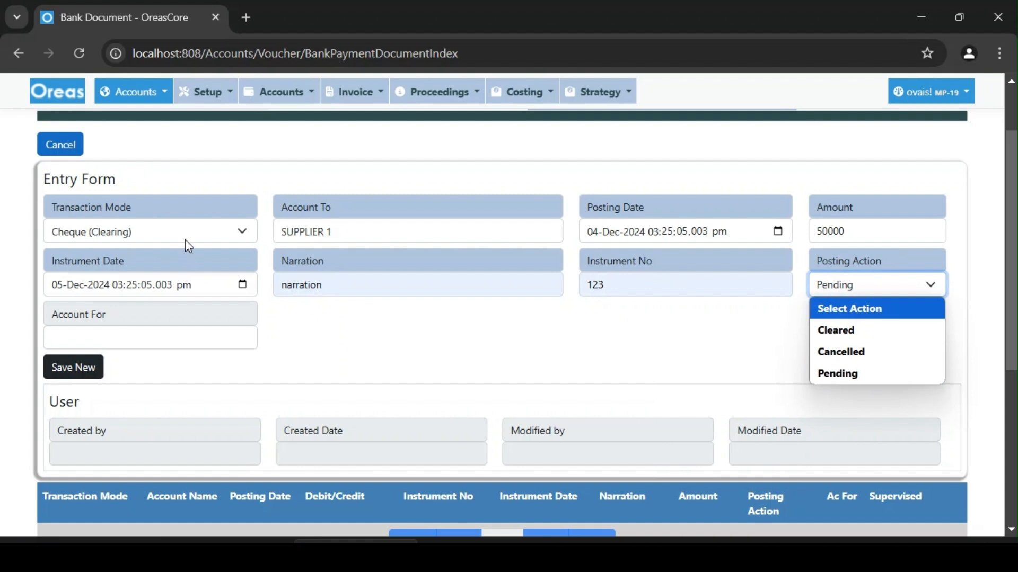
left_click(586, 345)
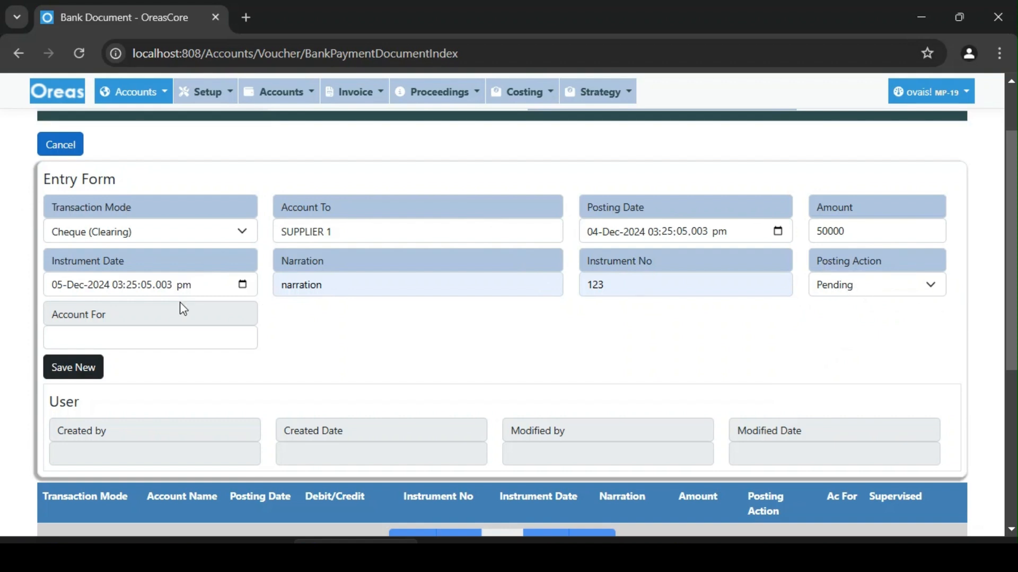
left_click(57, 288)
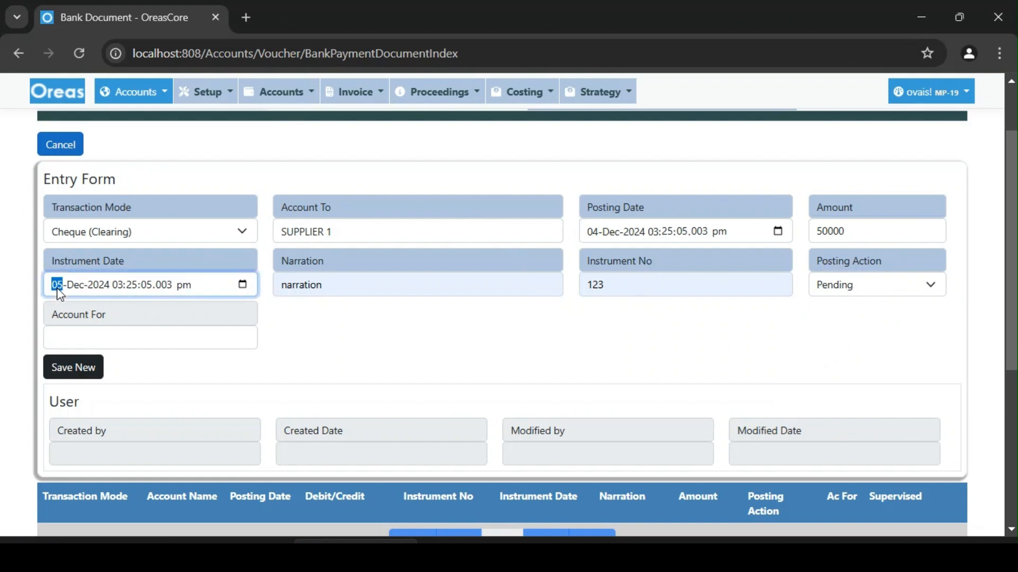
left_click(82, 292)
left_click(589, 231)
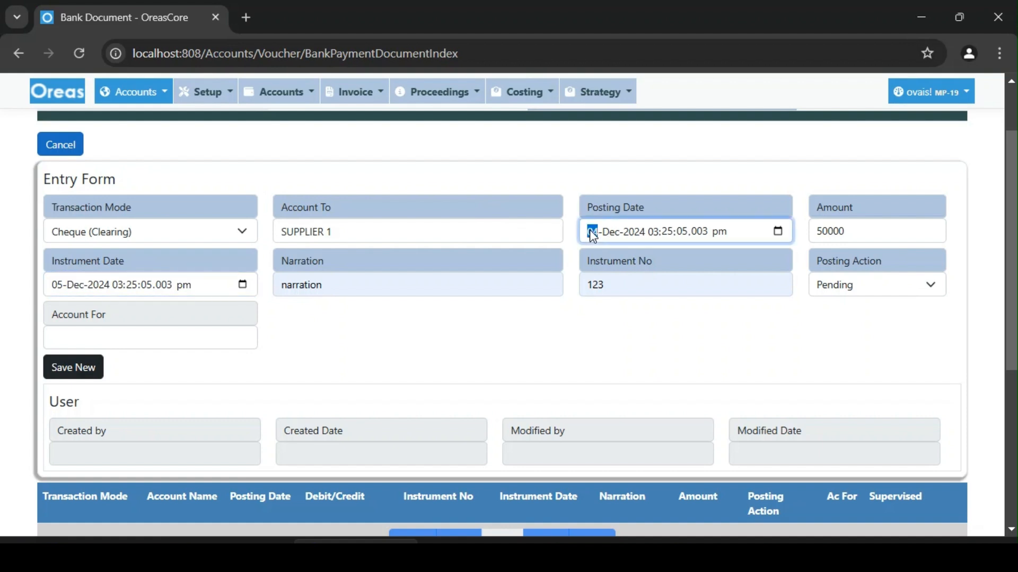
left_click(316, 347)
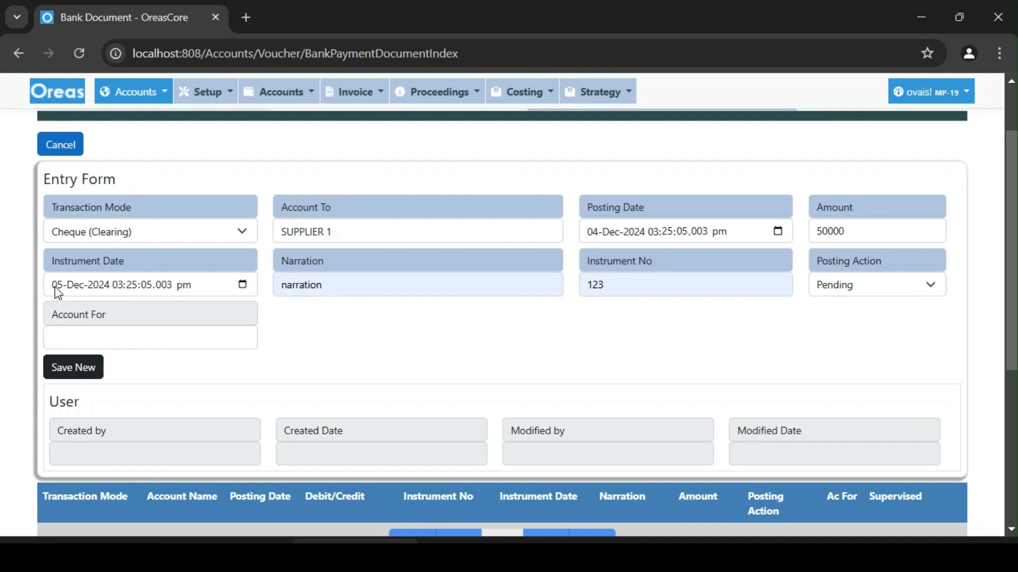
Save the new payment detail entry and check its Posting Action and Instrument Date in the list.
left_click(94, 368)
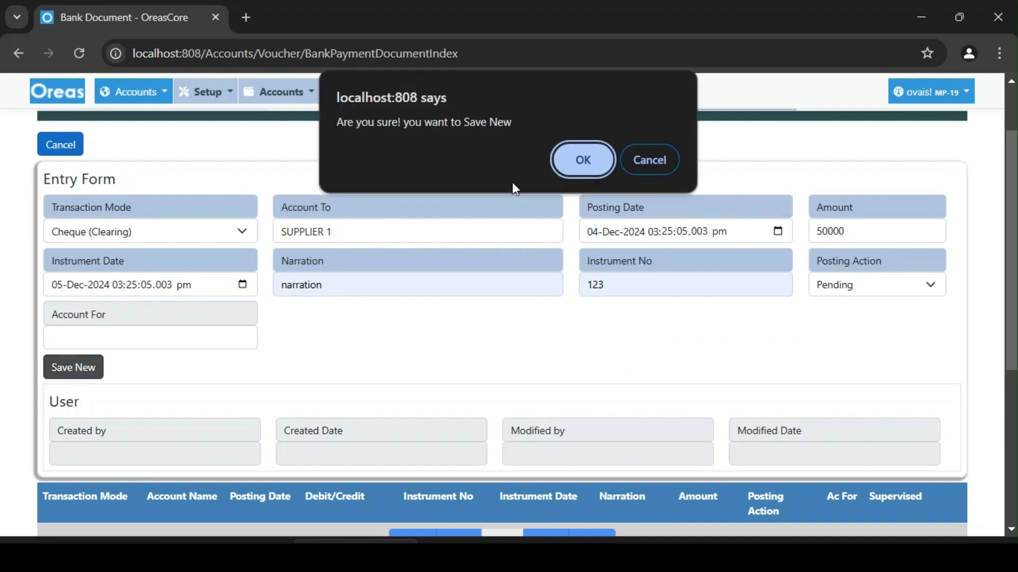
left_click(593, 157)
double_click(713, 217)
scroll(700, 292, "up", 2)
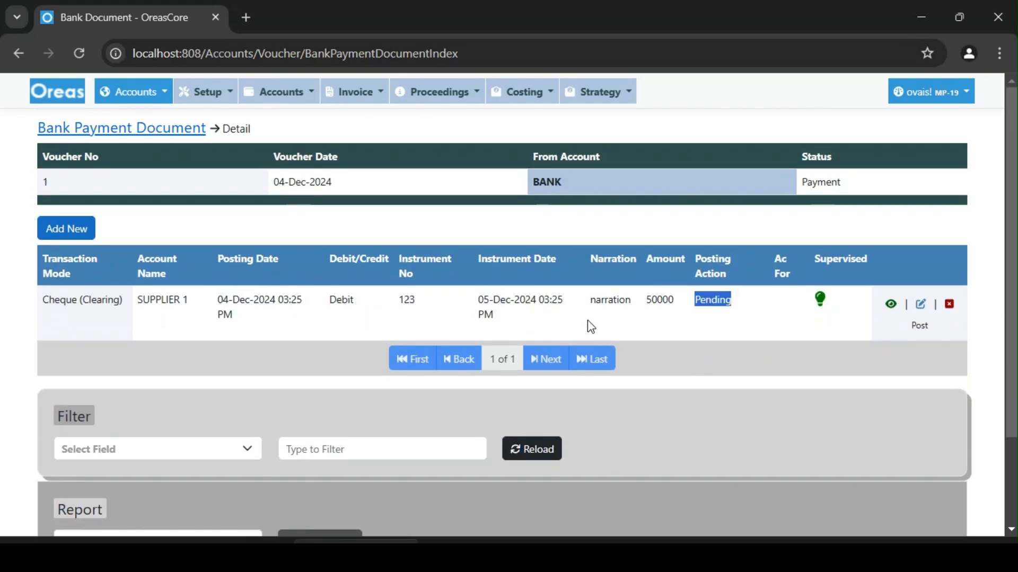
left_click(497, 306)
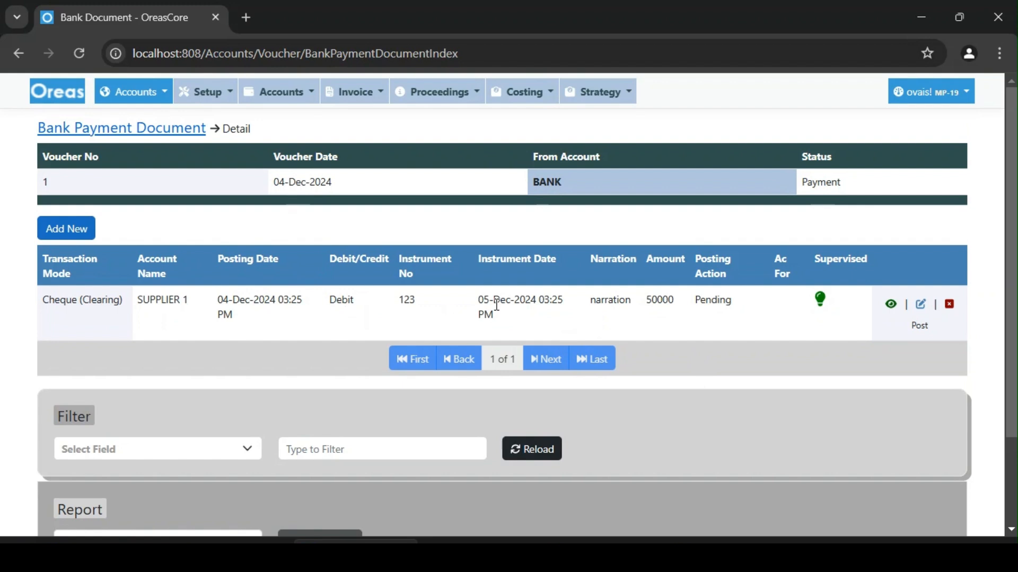
Open the A/c Ledger from the accounting proceedings in a new browser tab and switch to it.
double_click(565, 183)
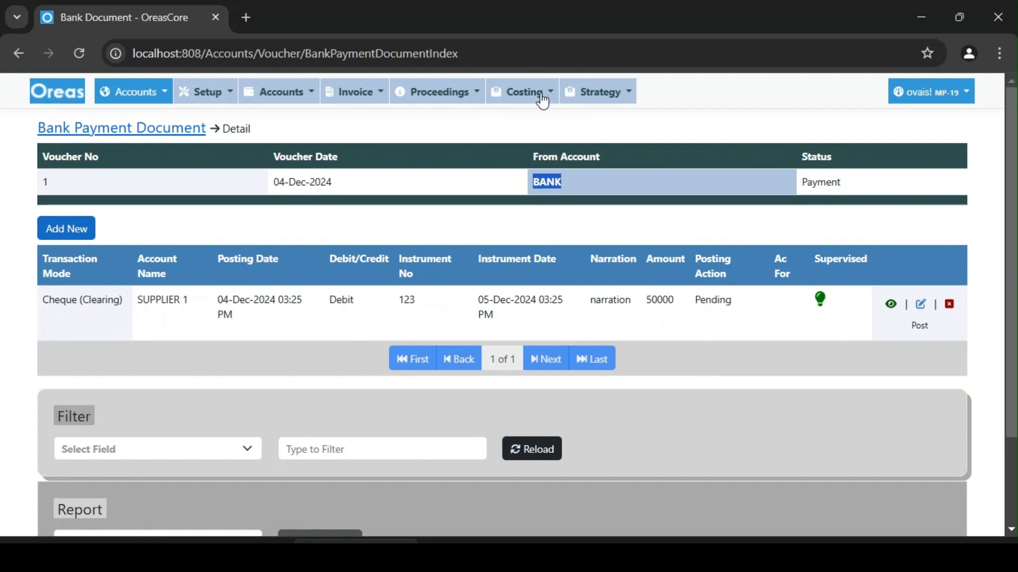
left_click(439, 100)
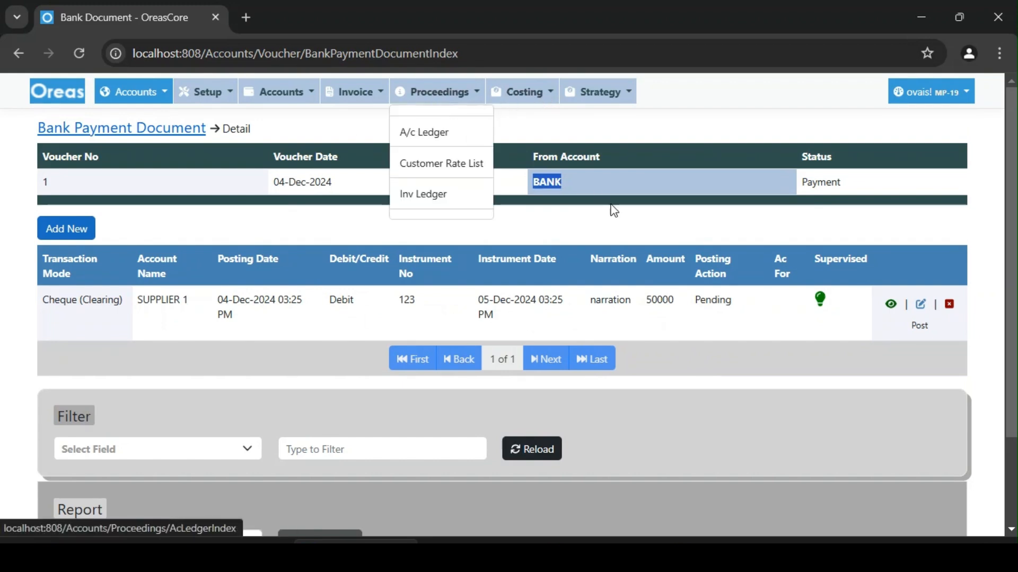
left_click(609, 209)
left_click(453, 93)
right_click(425, 140)
left_click(463, 154)
key("ctrl+Tab")
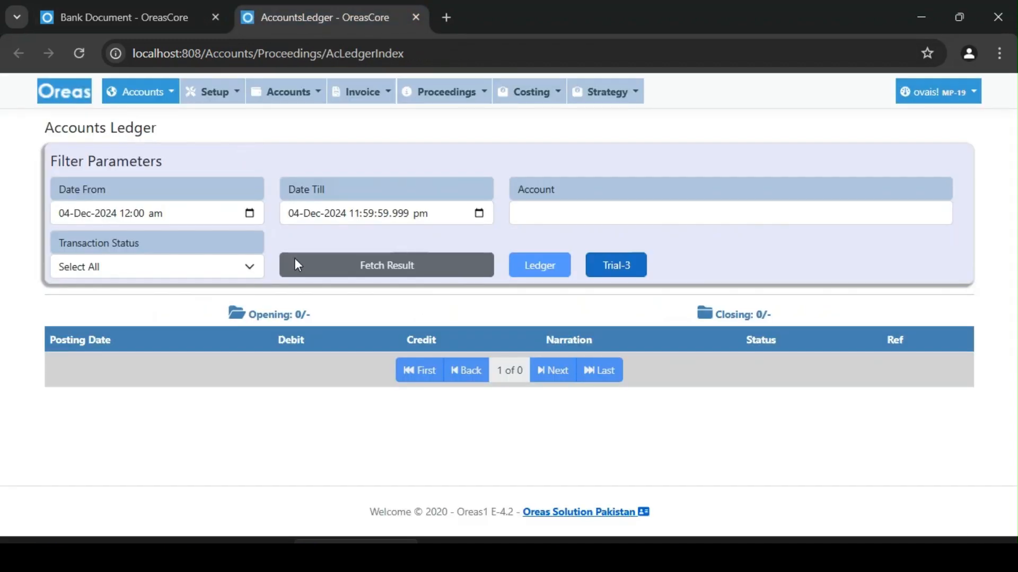
Select the BANK account as the ledger filter and fetch its entries.
left_click(561, 220)
left_click(567, 183)
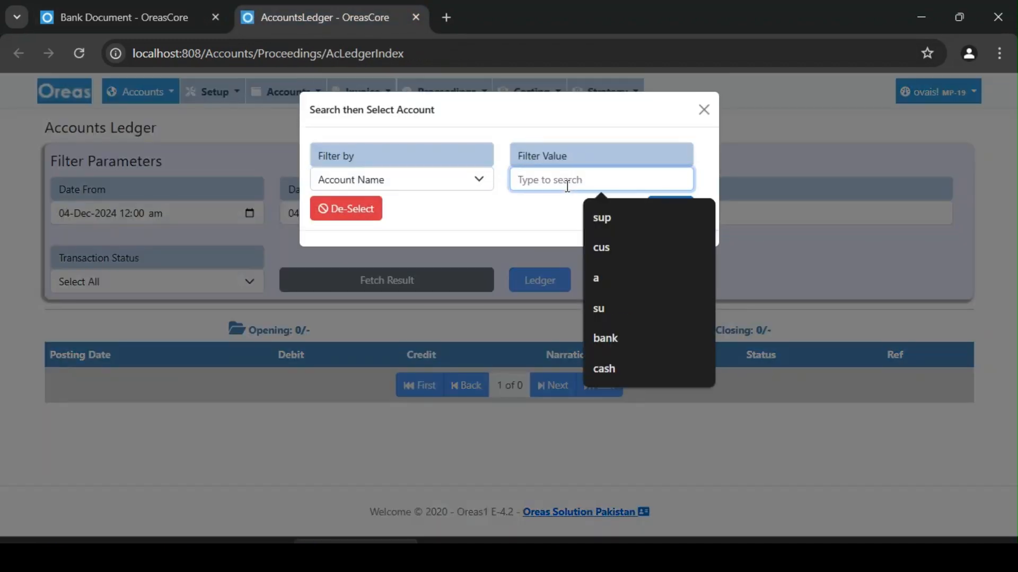
type("bank")
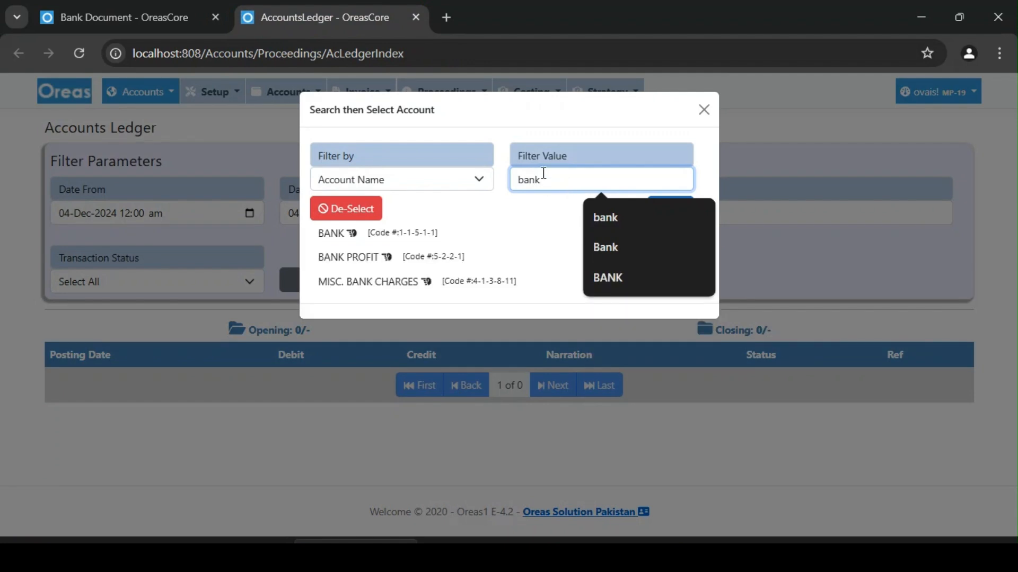
left_click(328, 228)
left_click(352, 274)
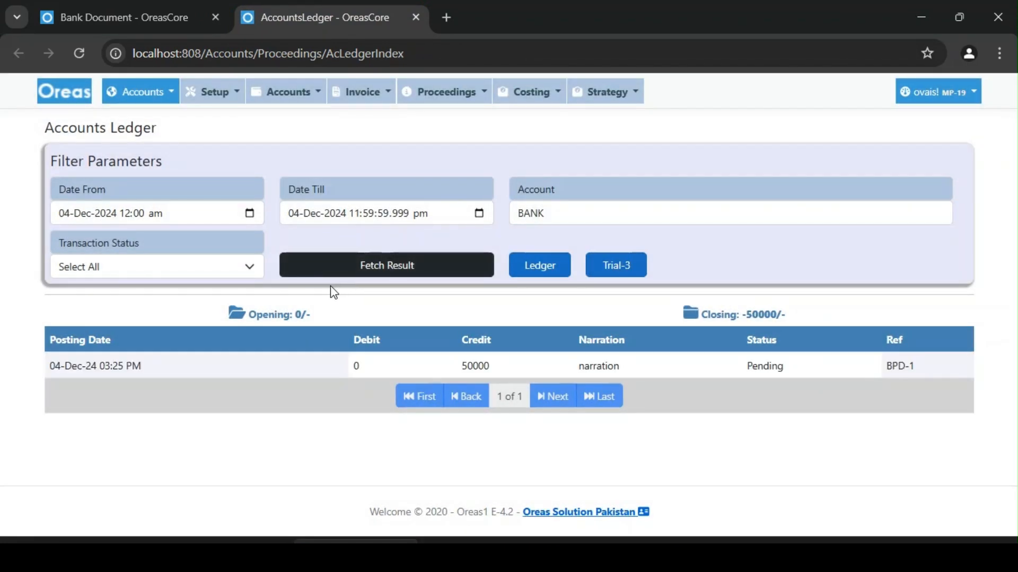
Compare the BANK ledger entry's Posting Date with the Posting Date in the bank payment detail.
left_click_drag(47, 365, 141, 370)
left_click(157, 2)
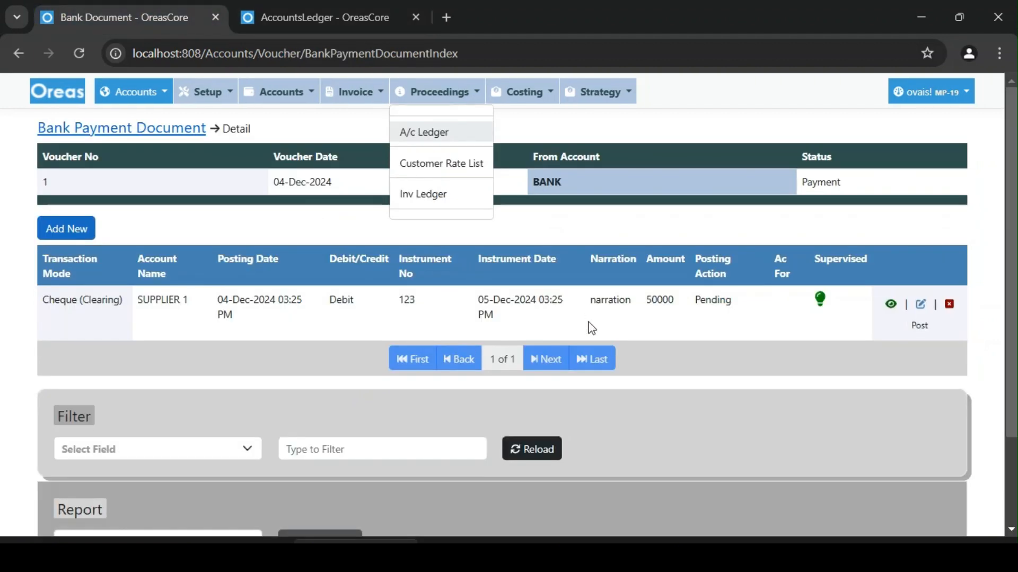
left_click_drag(218, 300, 290, 313)
left_click_drag(219, 260, 278, 259)
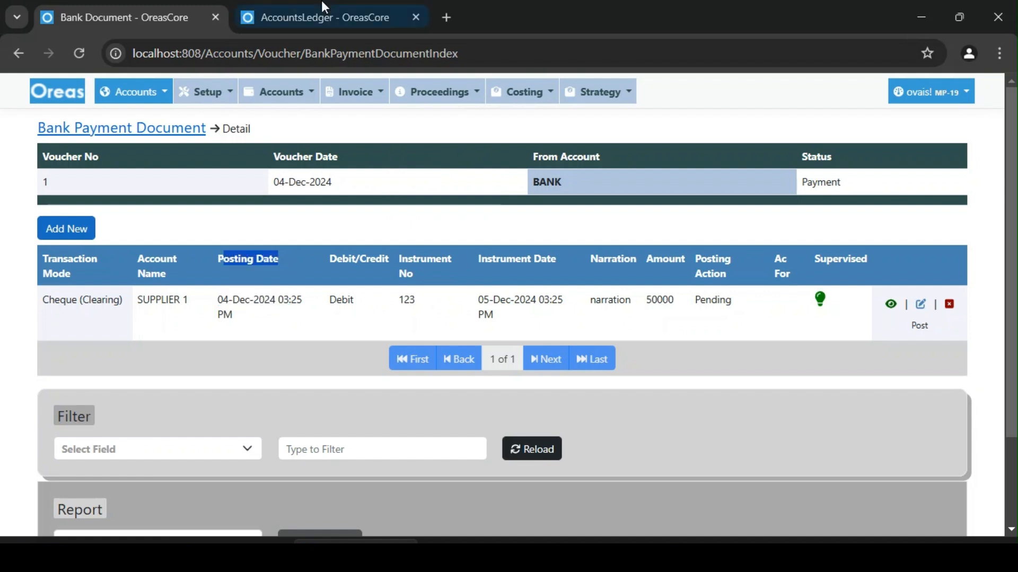
Check the BANK ledger entry's Credit, Status and Ref against the bank payment document.
left_click(321, 2)
left_click(470, 365)
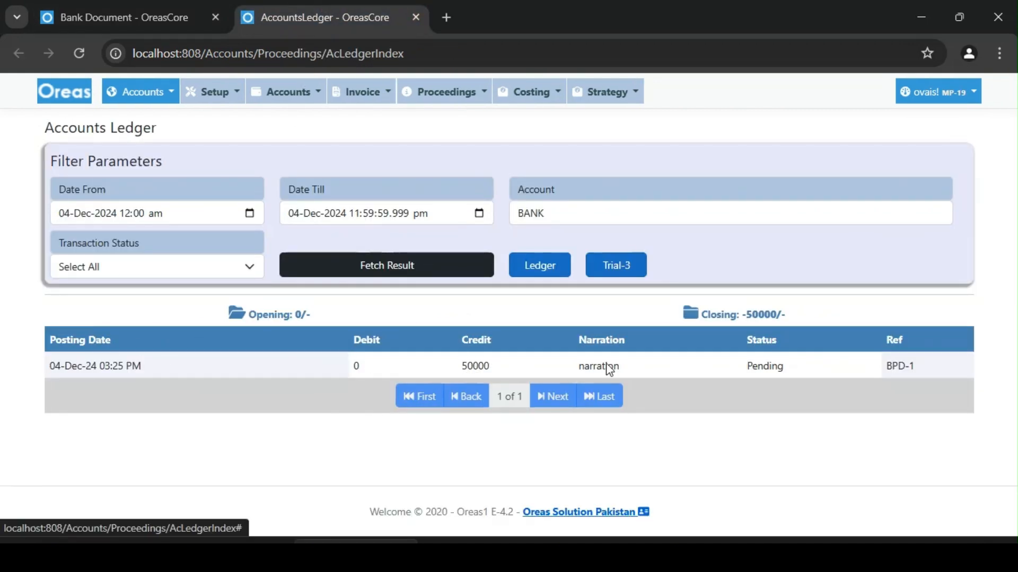
double_click(763, 369)
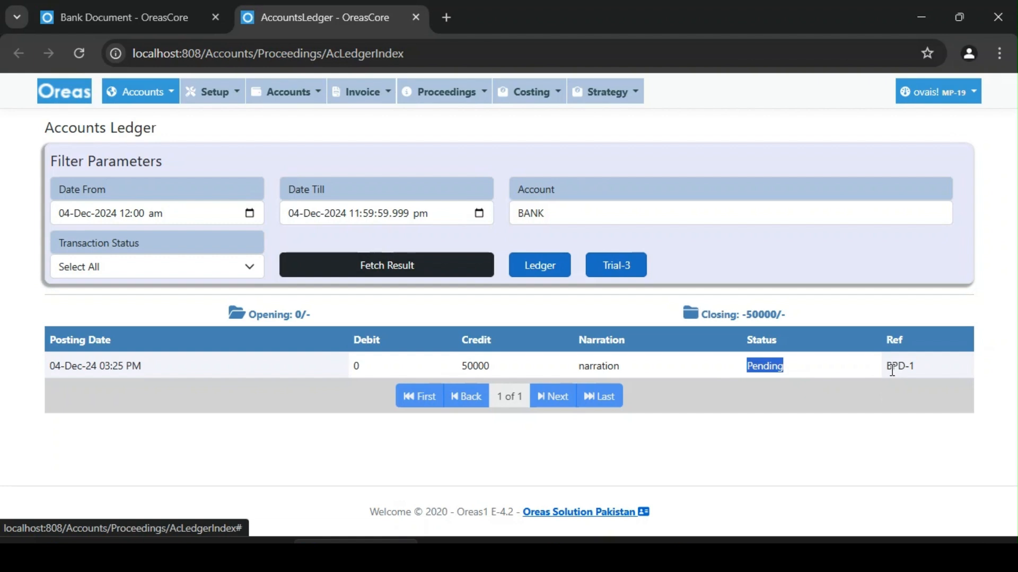
left_click_drag(887, 369, 912, 369)
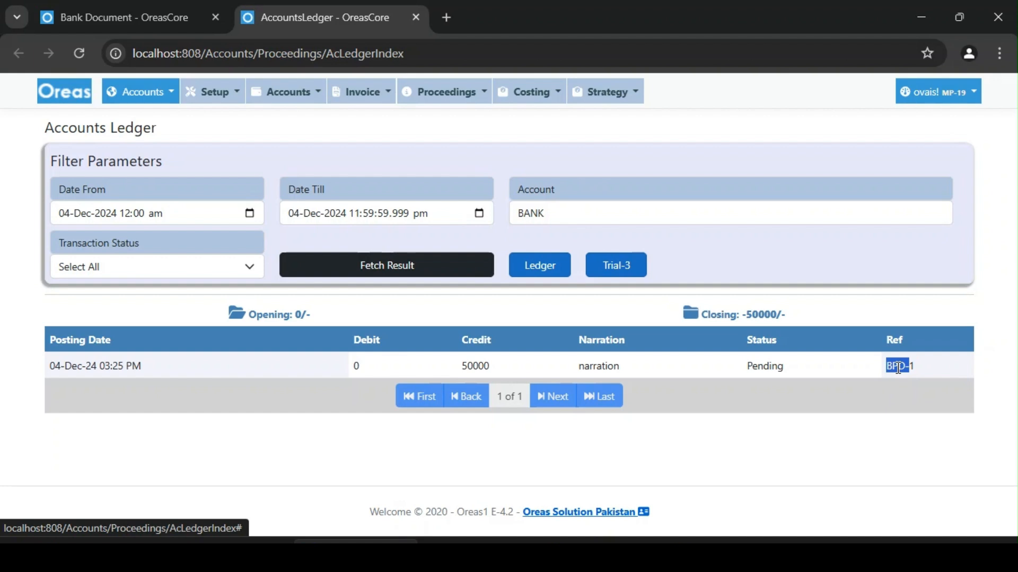
left_click(141, 5)
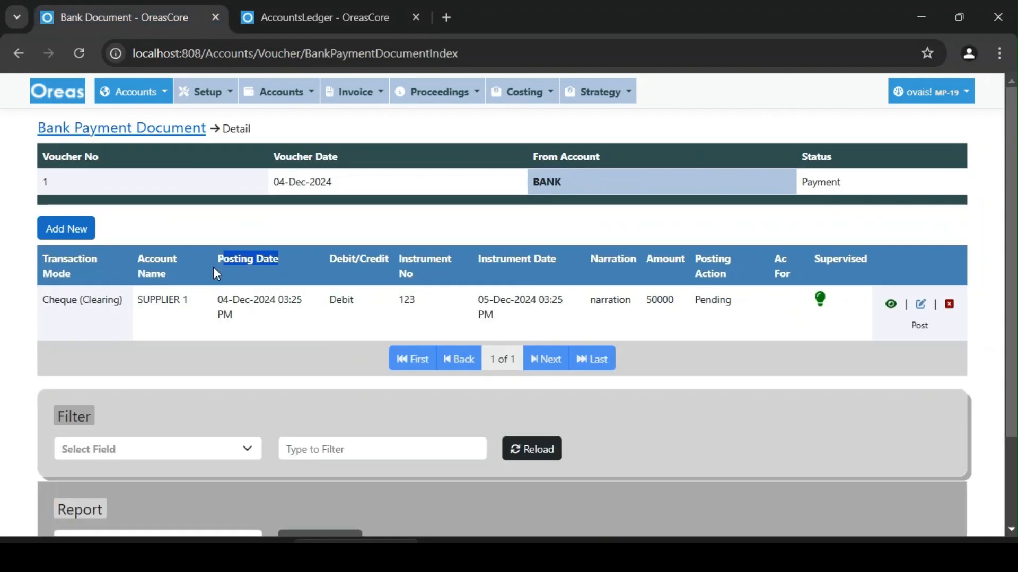
Return to the accounts ledger and change the filtered account to SUPPLIER 1.
left_click(291, 6)
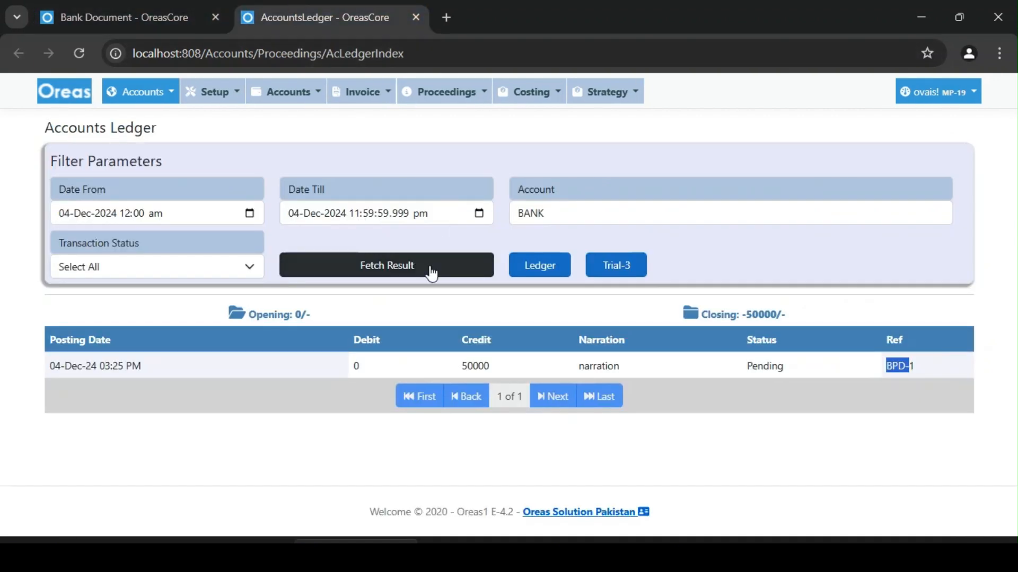
left_click(577, 220)
left_click(588, 181)
type("supp")
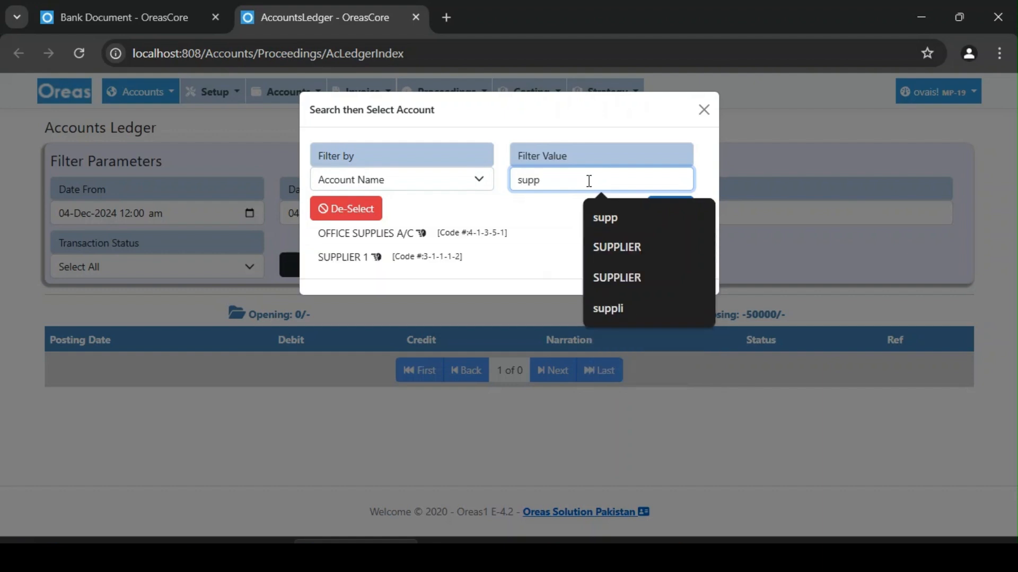
left_click(324, 260)
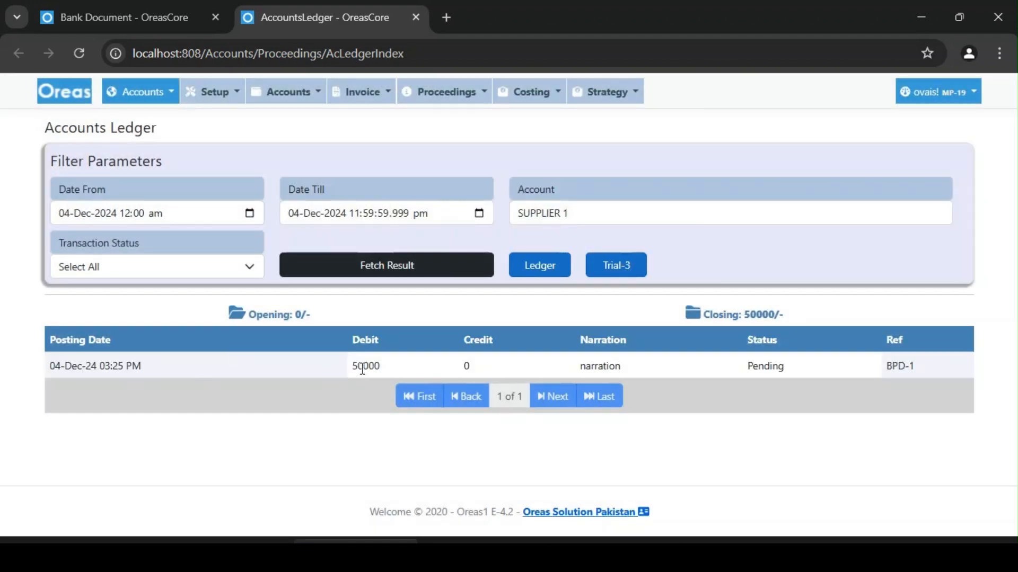
Check the Debit amount and Status of the SUPPLIER 1 ledger entry.
double_click(363, 369)
double_click(766, 367)
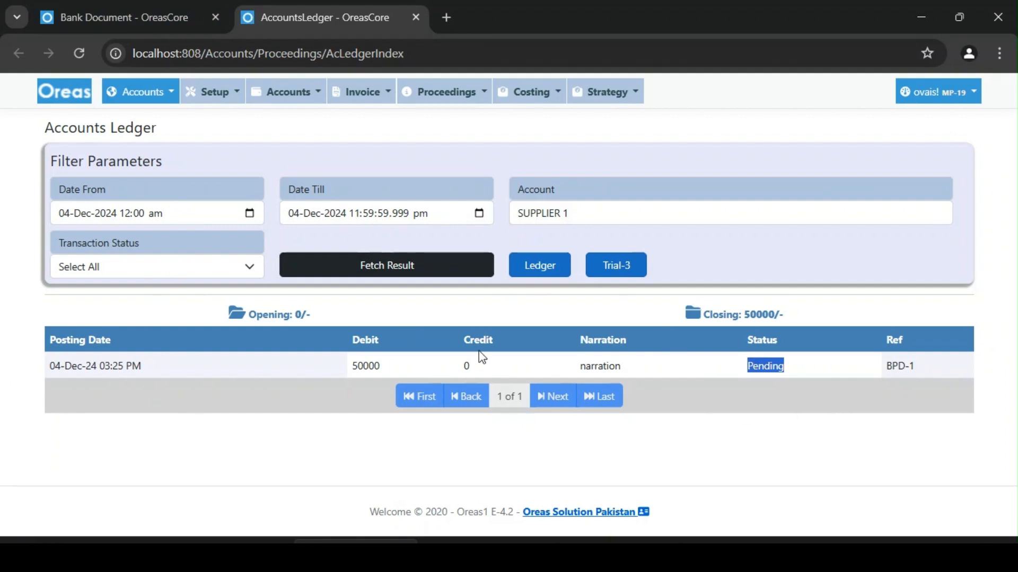
left_click(733, 369)
Switch to the bank document tab and go back from the voucher detail to the Bank Payment Document list.
left_click(132, 13)
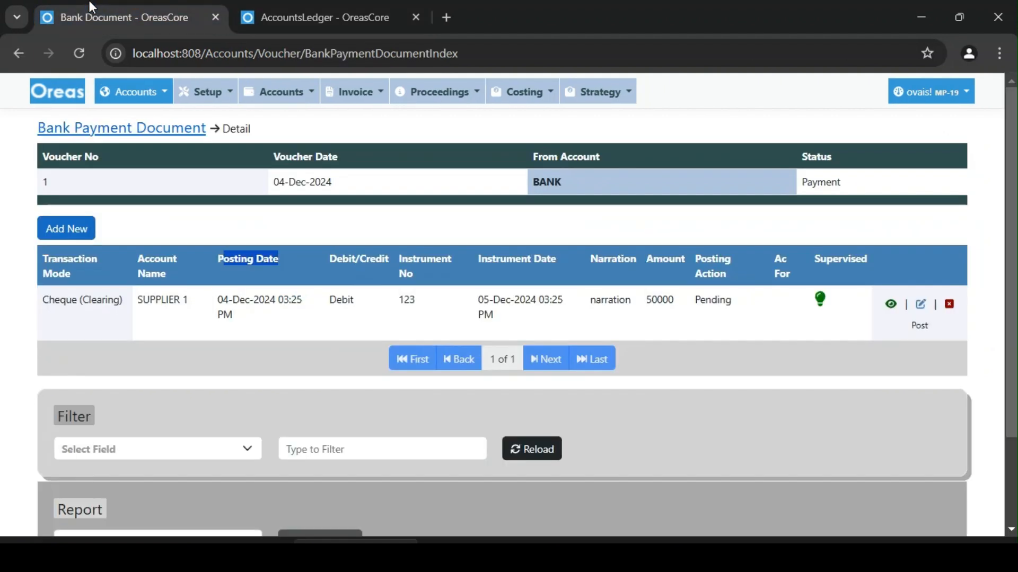
left_click(205, 346)
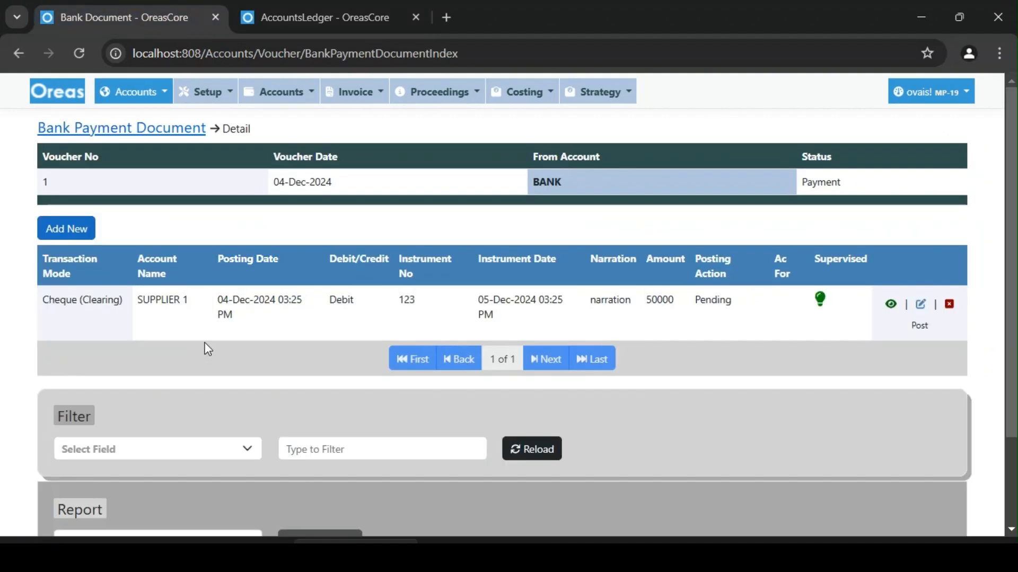
left_click(192, 137)
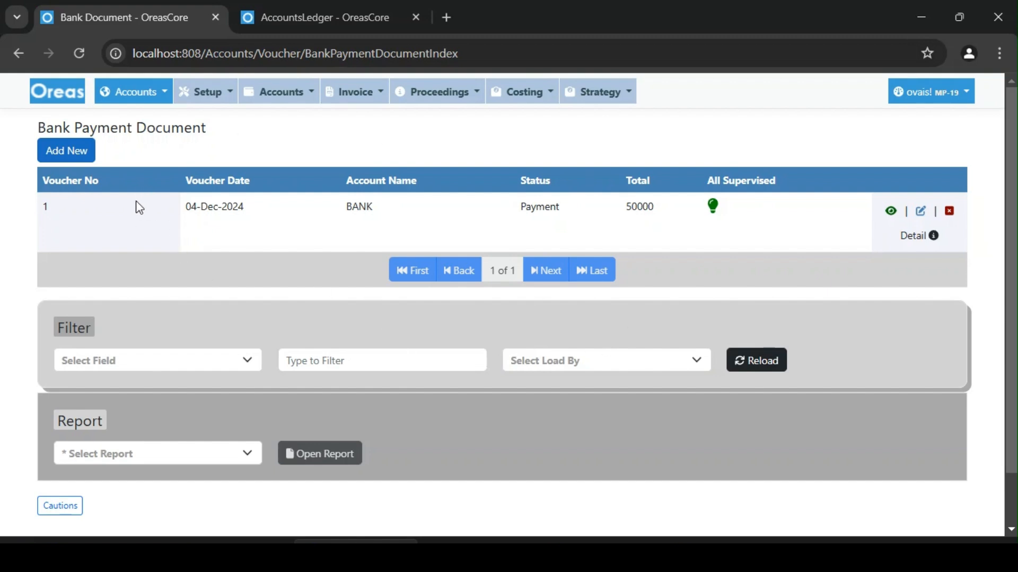
Review the voucher row, the available report choices and the filter section of the Bank Payment Document list.
left_click_drag(150, 209, 770, 220)
left_click(575, 242)
left_click(165, 460)
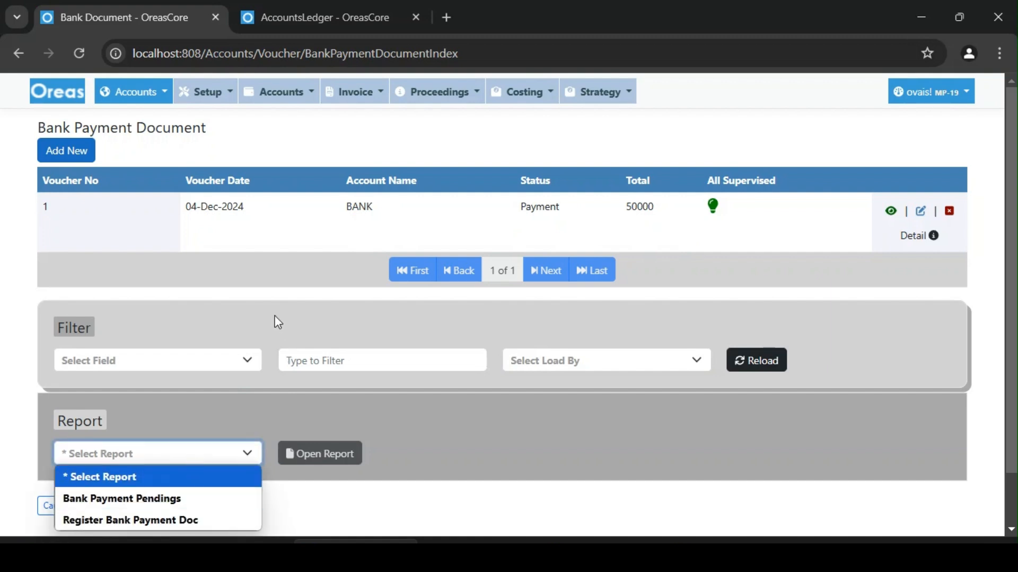
left_click(427, 318)
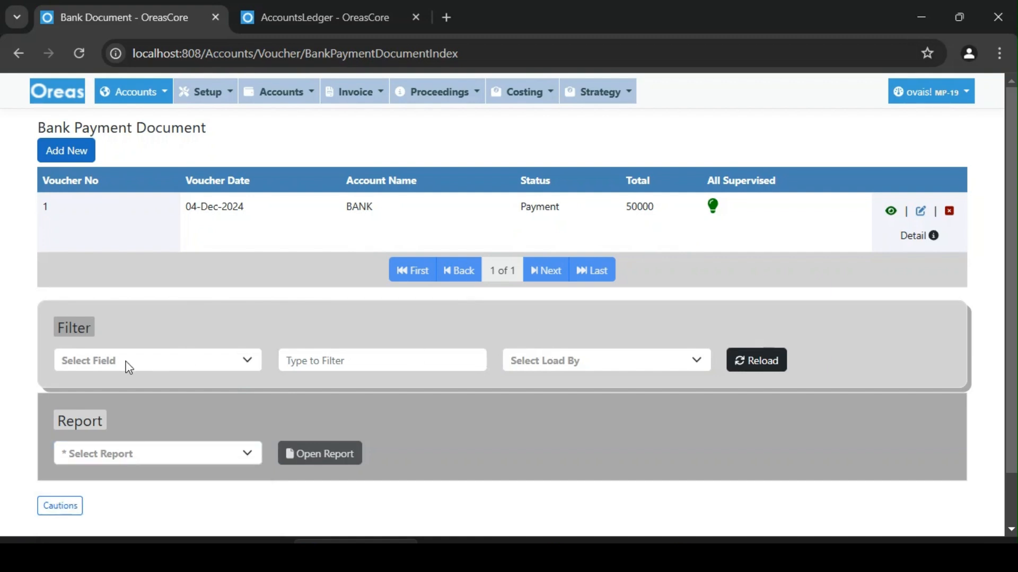
left_click_drag(55, 327, 129, 334)
left_click(325, 319)
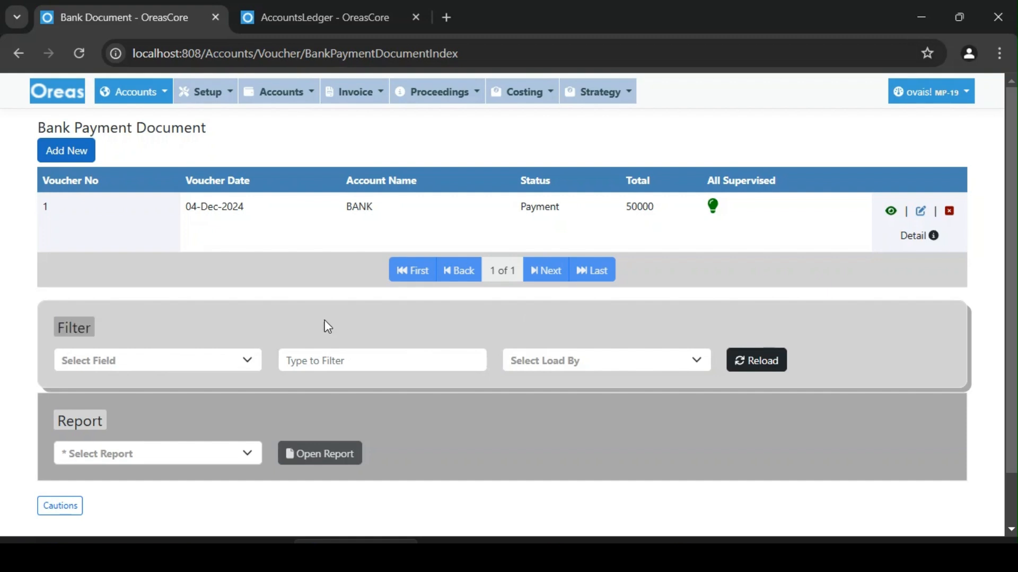
Set the voucher list's Load By filter to by Cleared and reload the list.
left_click(597, 365)
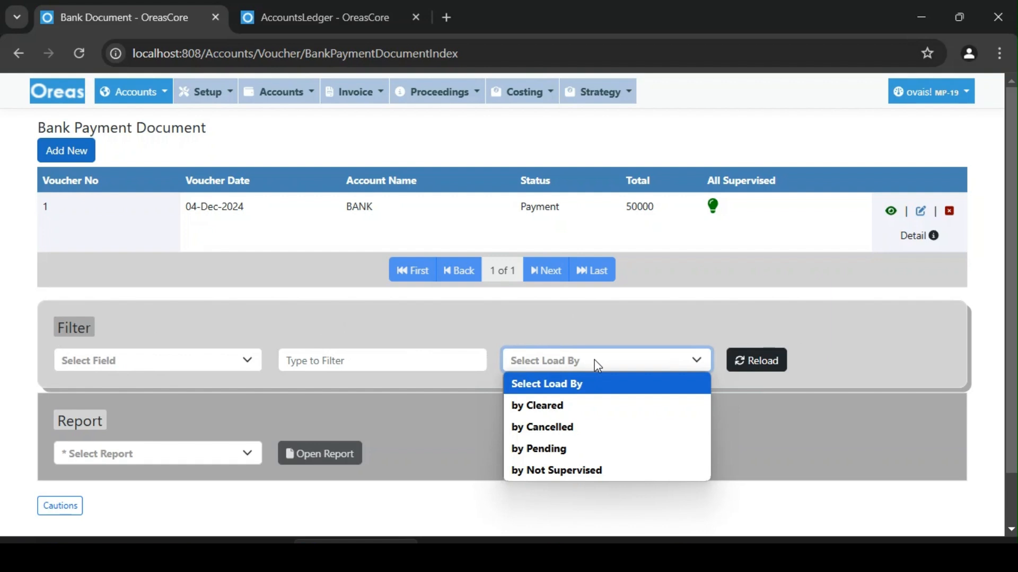
left_click(582, 360)
left_click(581, 359)
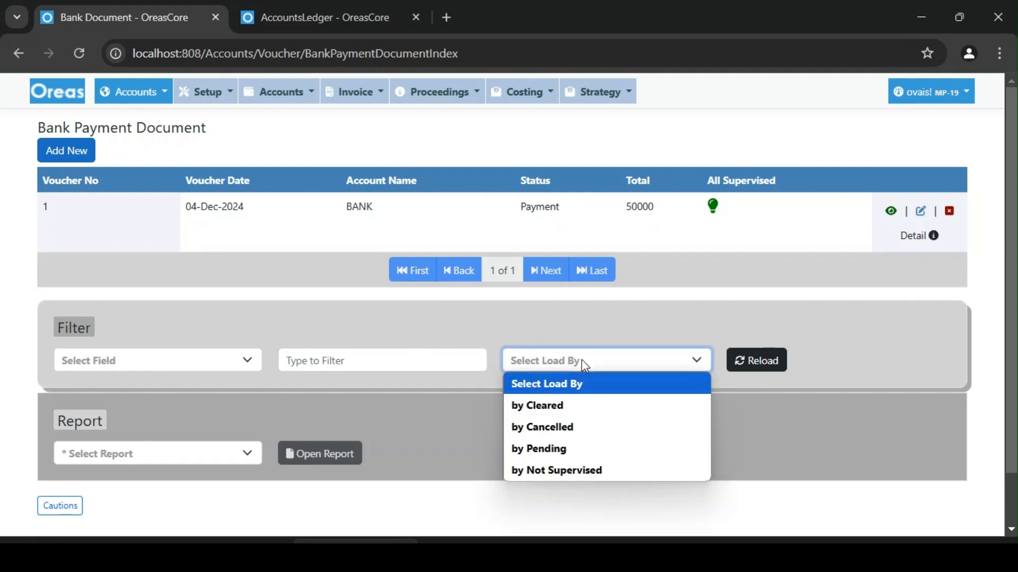
left_click(576, 411)
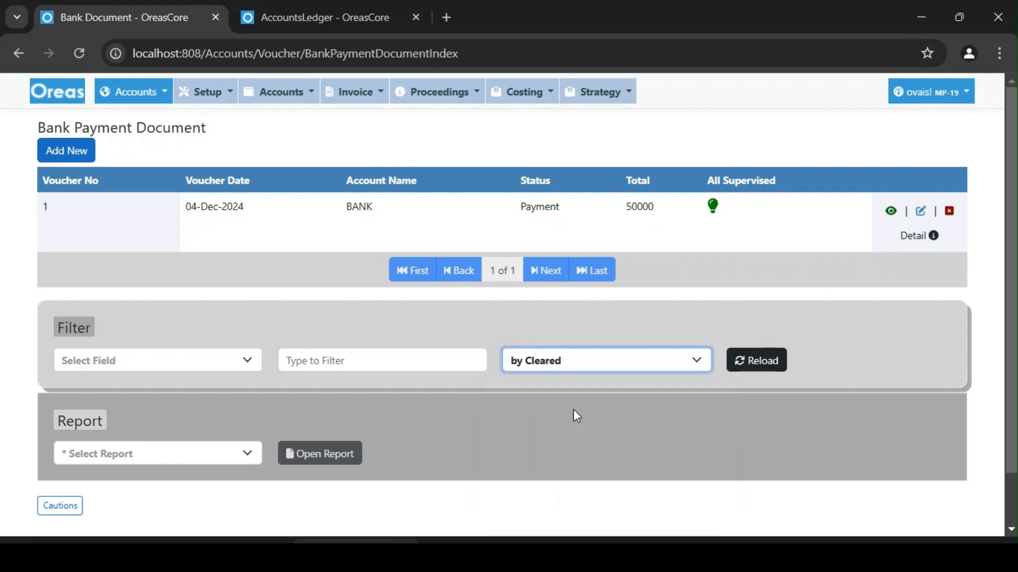
left_click(751, 363)
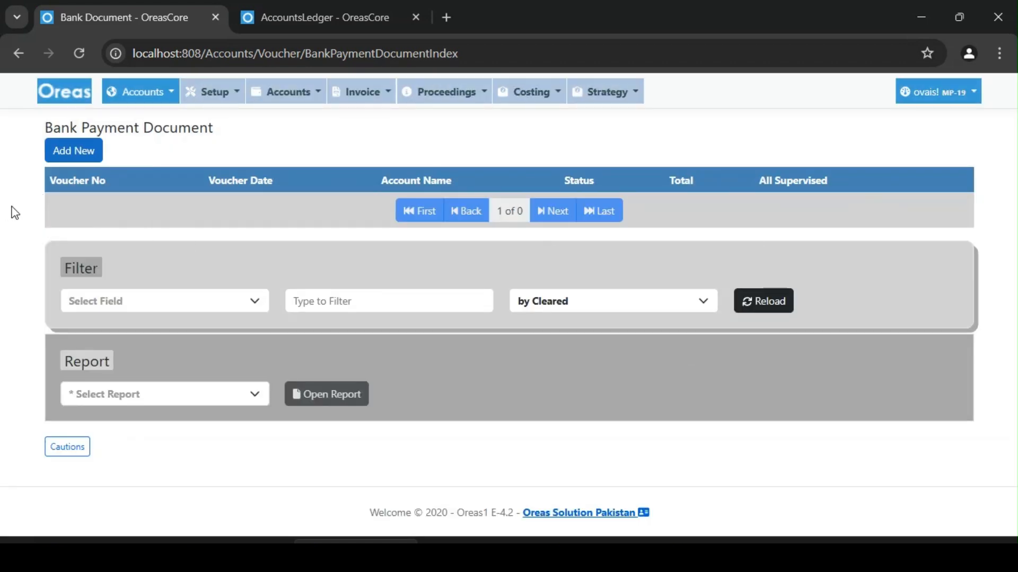
Change the Load By filter to by Cancelled and reload the voucher list.
left_click(590, 304)
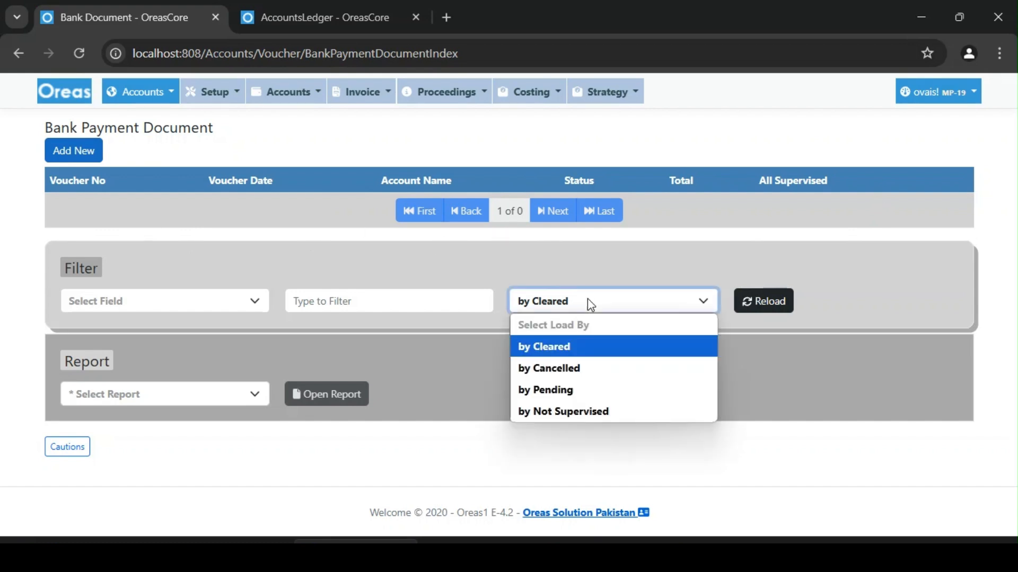
left_click(575, 369)
left_click(783, 304)
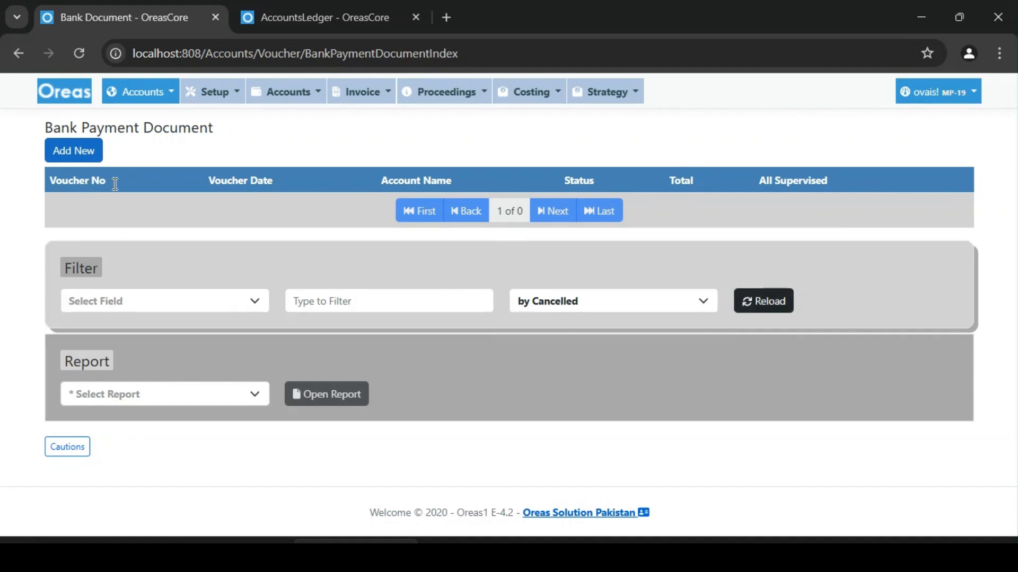
Change the Load By filter to by Pending and reload the voucher list.
left_click(602, 300)
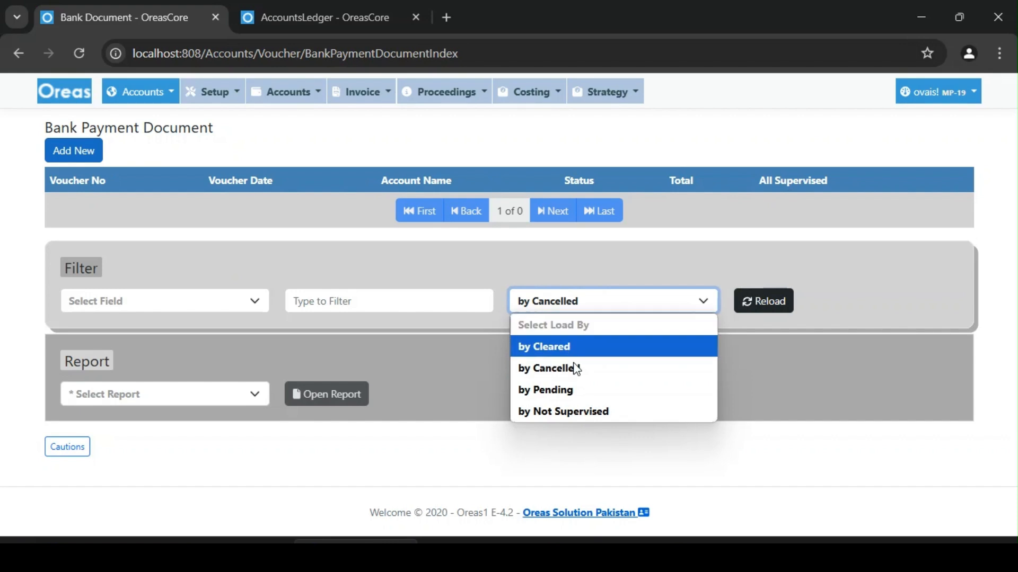
left_click(570, 394)
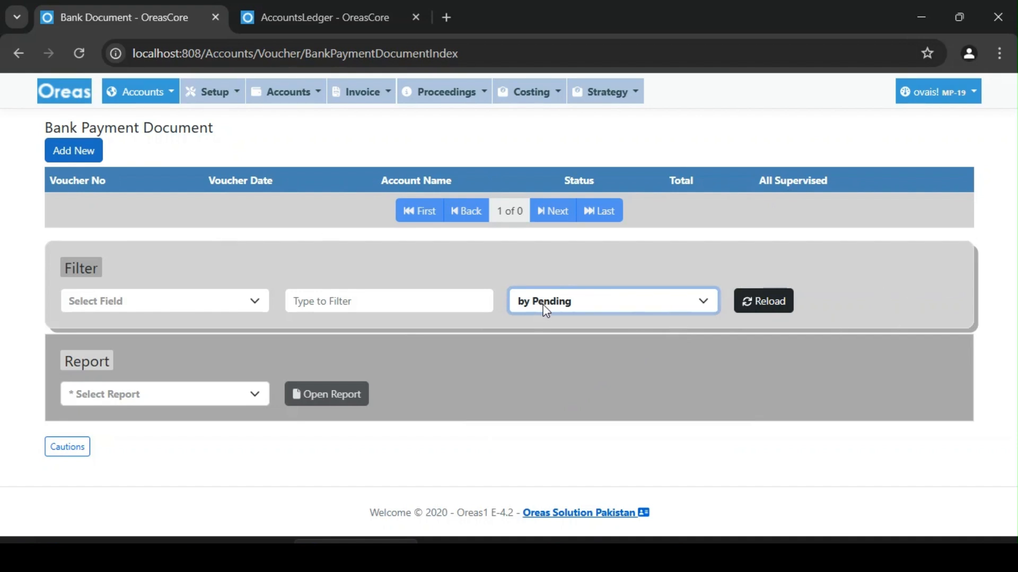
left_click(787, 301)
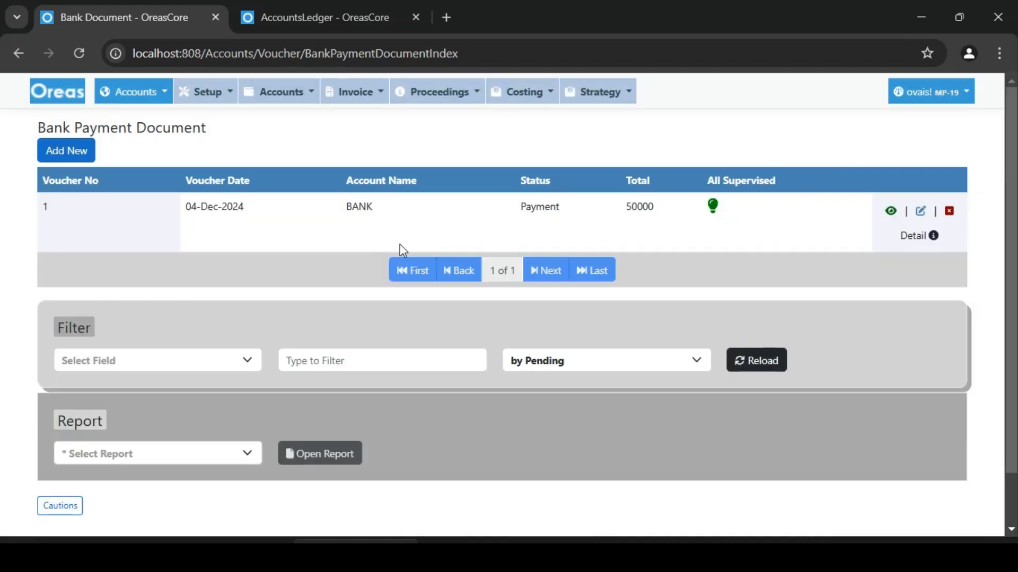
Open the detail of the BANK voucher, check its Posting Action, and return to the voucher list.
left_click_drag(42, 222, 819, 255)
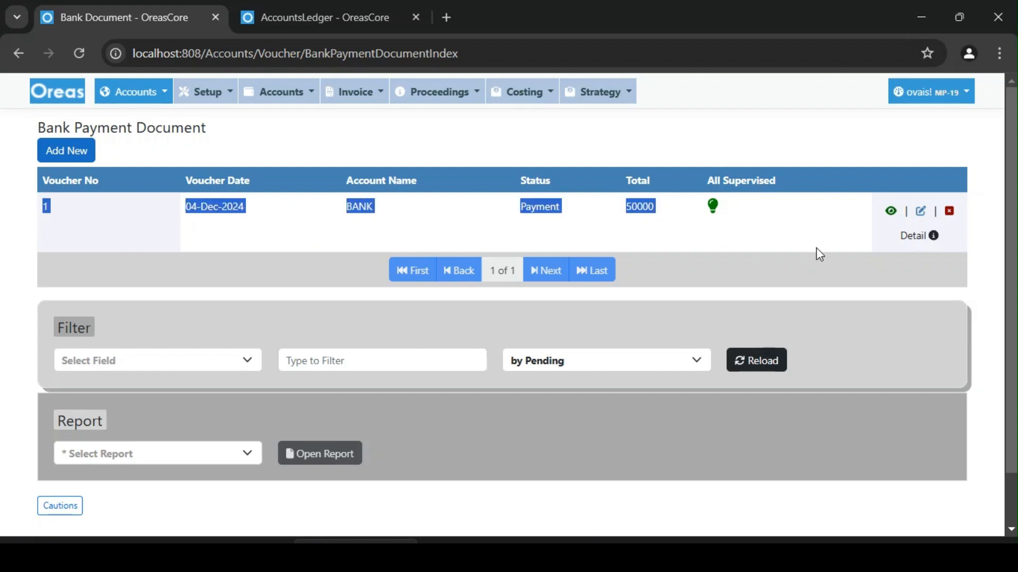
left_click(819, 254)
left_click(932, 237)
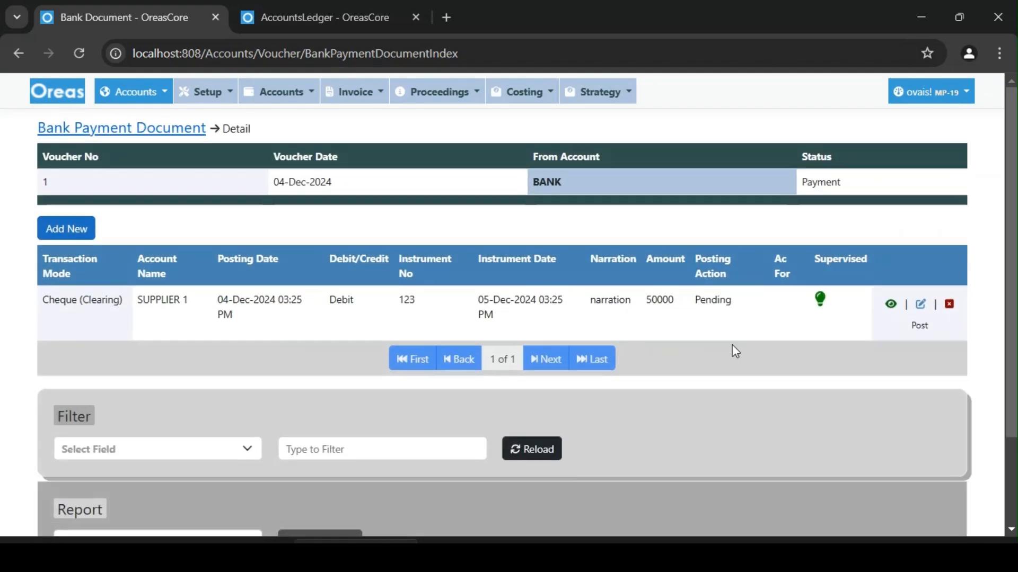
double_click(715, 307)
left_click(723, 354)
left_click(114, 133)
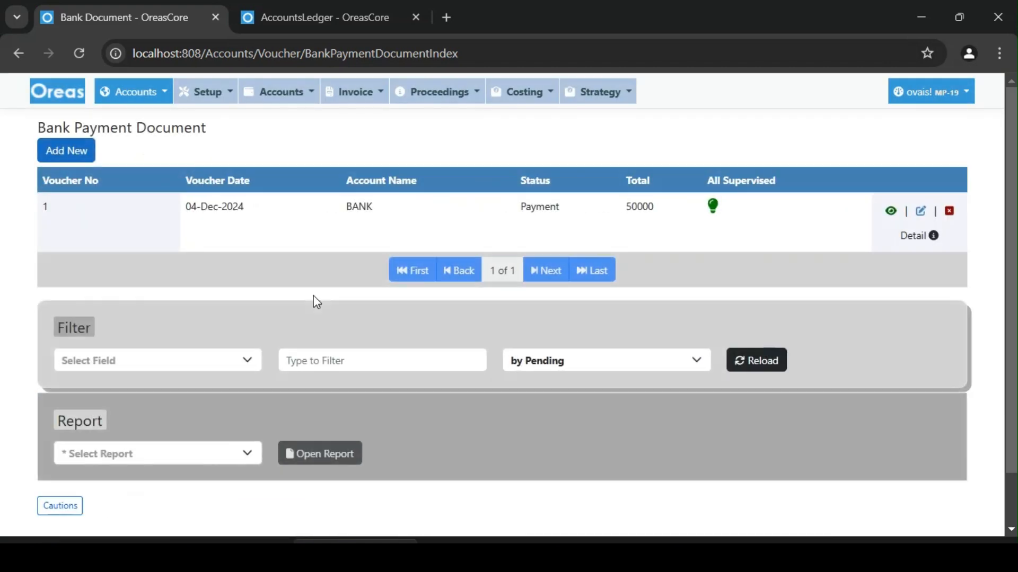
Choose the Bank Payment Pendings report and set its Seek By option to All.
scroll(138, 426, "down", 2)
scroll(138, 426, "up", 2)
left_click(150, 453)
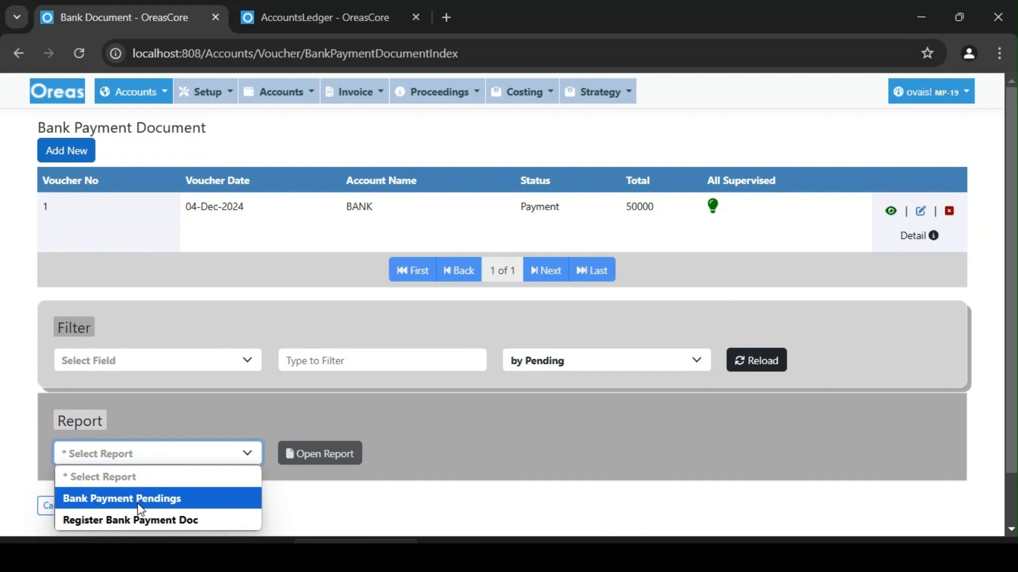
left_click(141, 499)
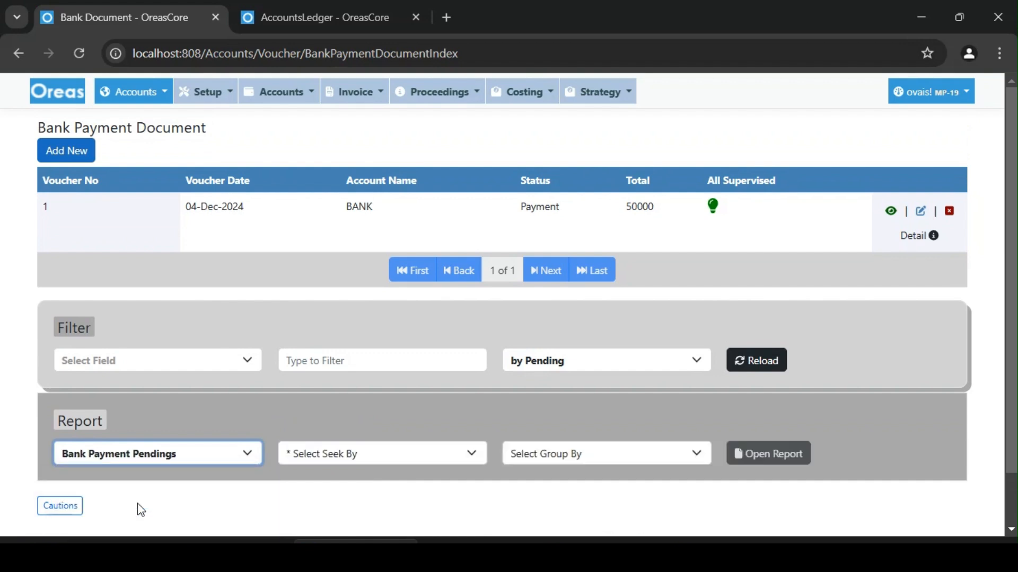
left_click(336, 454)
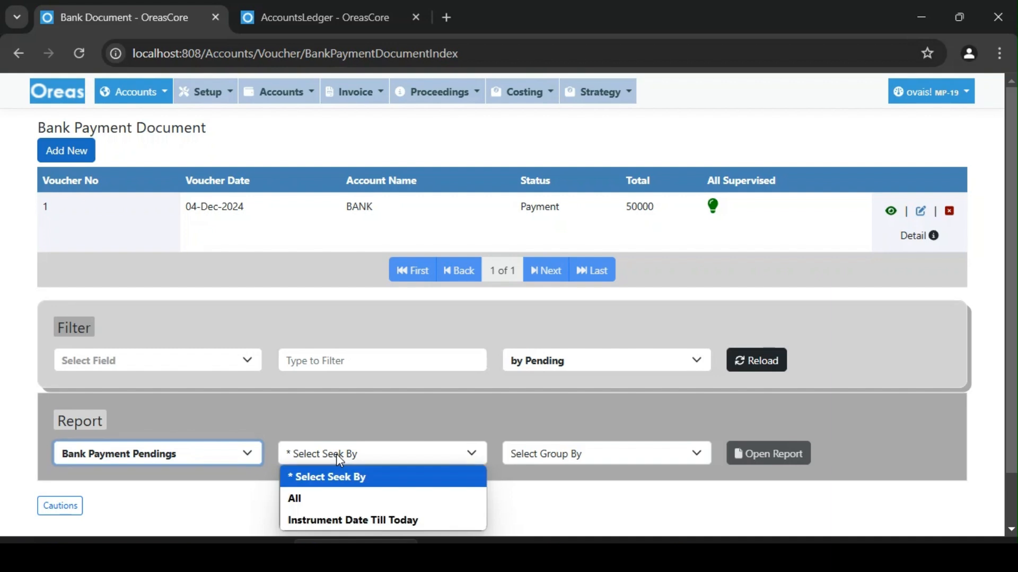
left_click(314, 499)
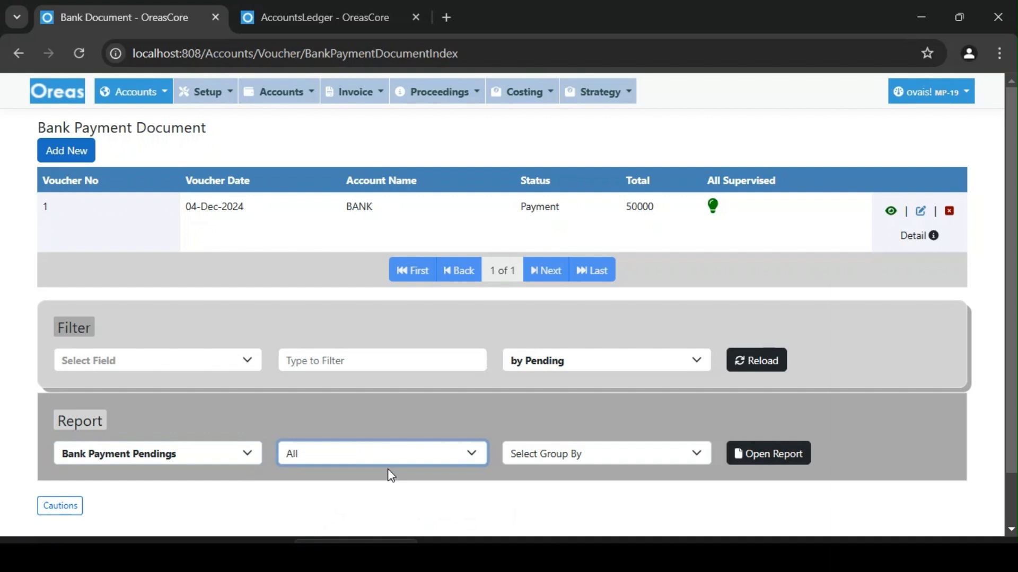
Open the Bank Payment Pendings report for all entries without choosing a grouping.
left_click(616, 459)
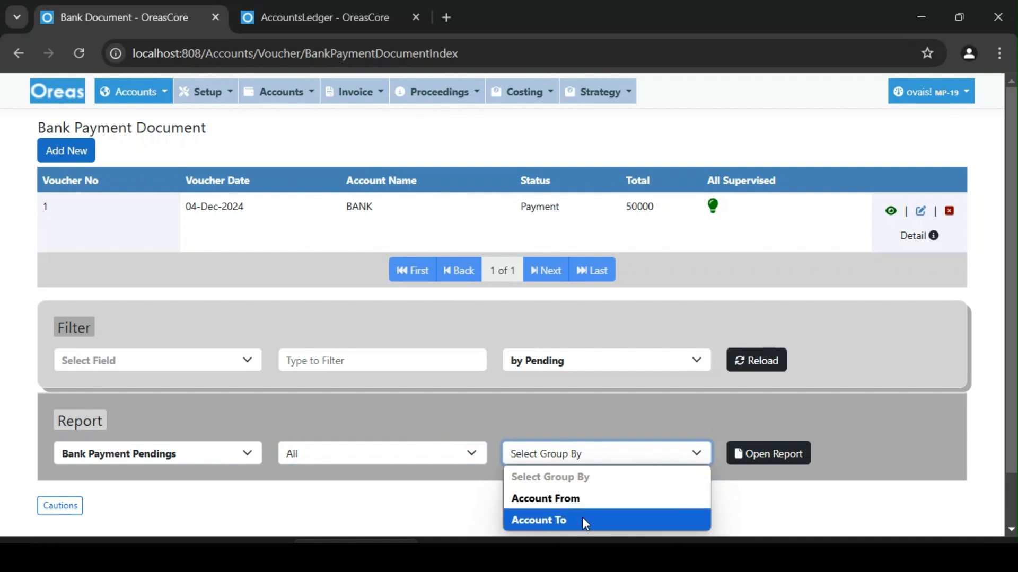
left_click(572, 421)
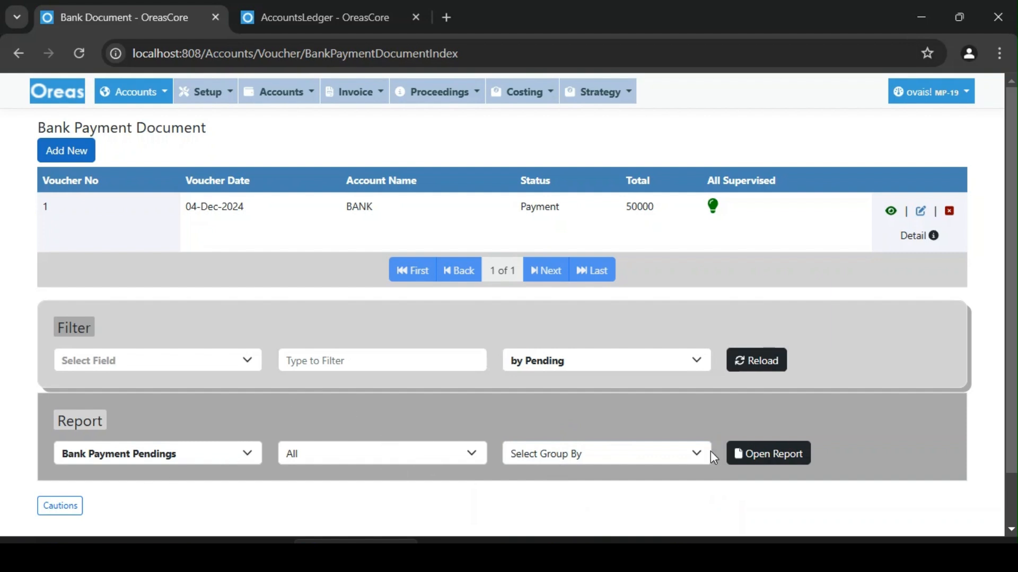
left_click(771, 454)
scroll(298, 253, "down", 5)
scroll(300, 255, "up", 4)
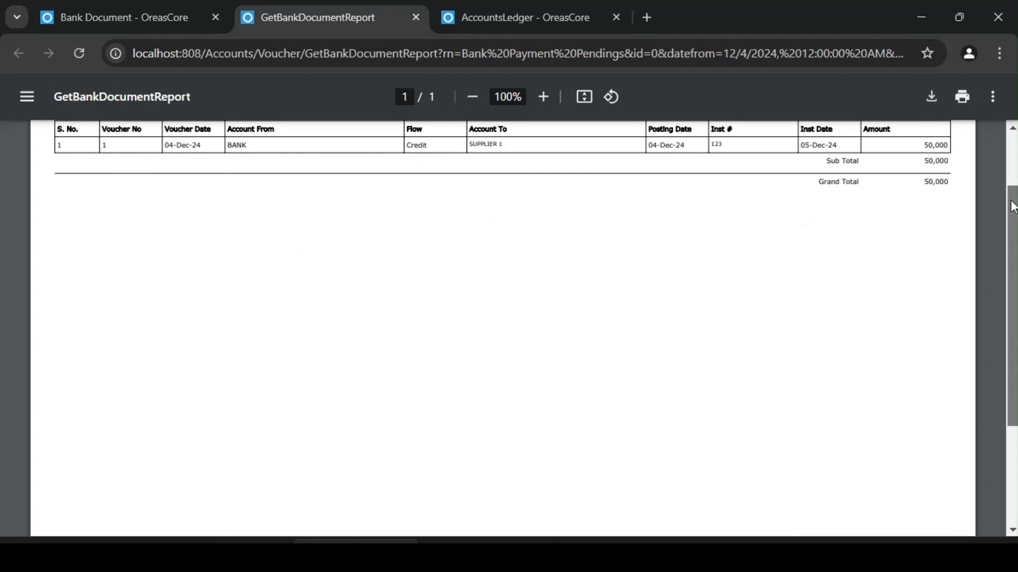
scroll(1013, 187, "up", 2)
Check the payment row's instrument date and posting date in the report, and return to the Bank Payment Document page.
left_click_drag(73, 185, 722, 186)
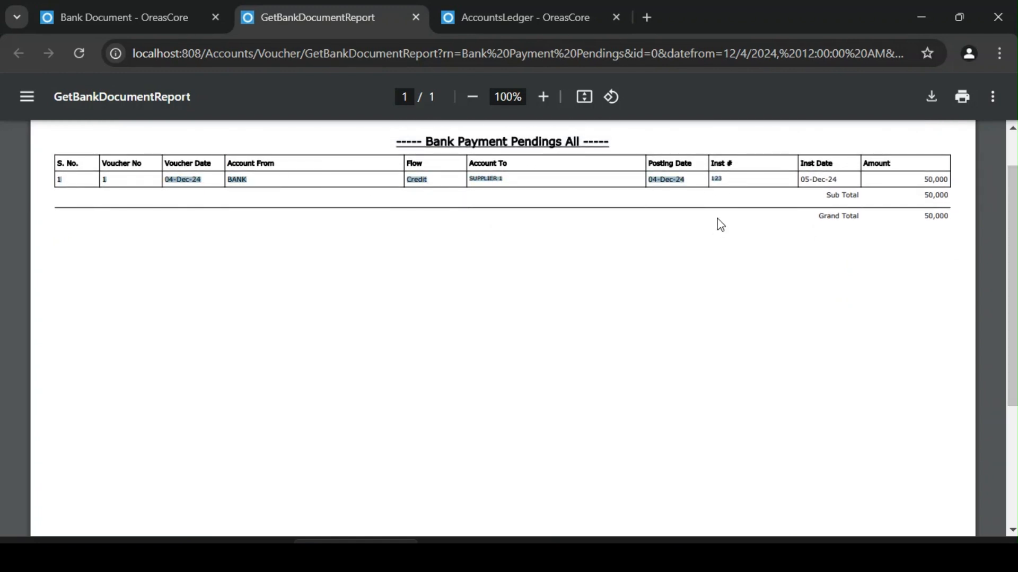
left_click(746, 201)
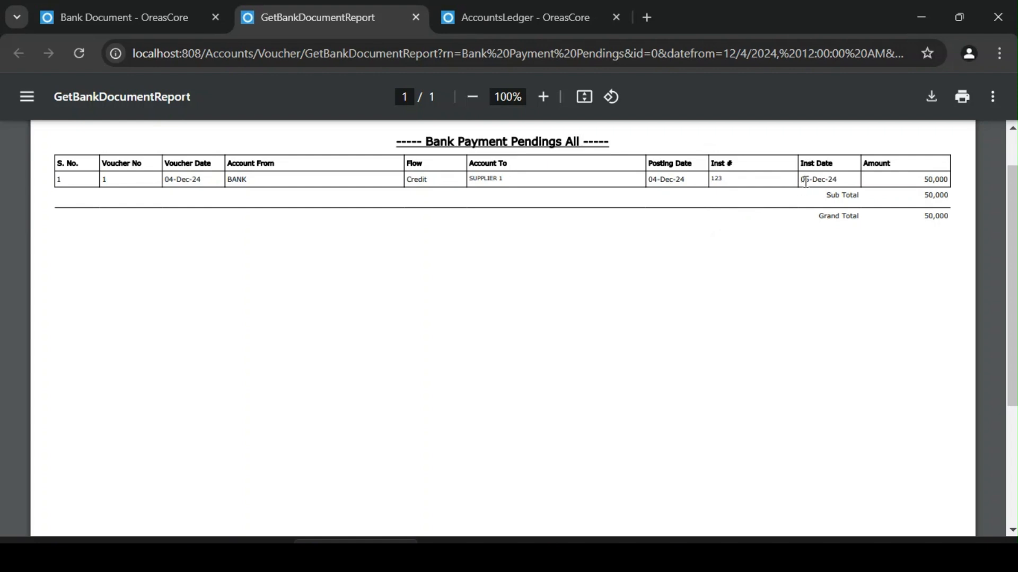
left_click_drag(800, 180, 839, 179)
left_click_drag(684, 180, 648, 180)
left_click(135, 22)
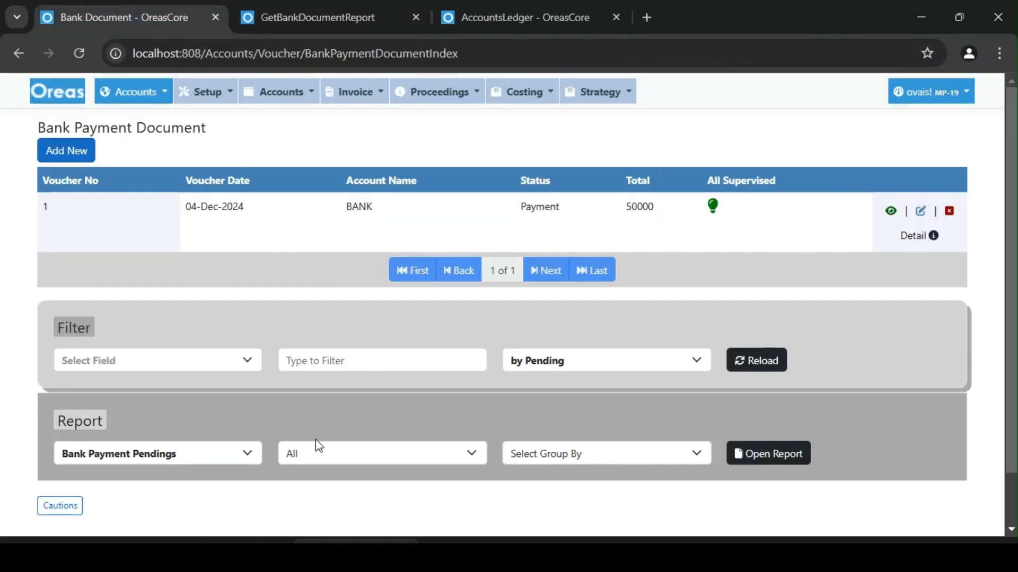
Set the pendings report's Seek By option to Instrument Date Till Today, view the report, and return to the Bank Payment Document page.
left_click(345, 453)
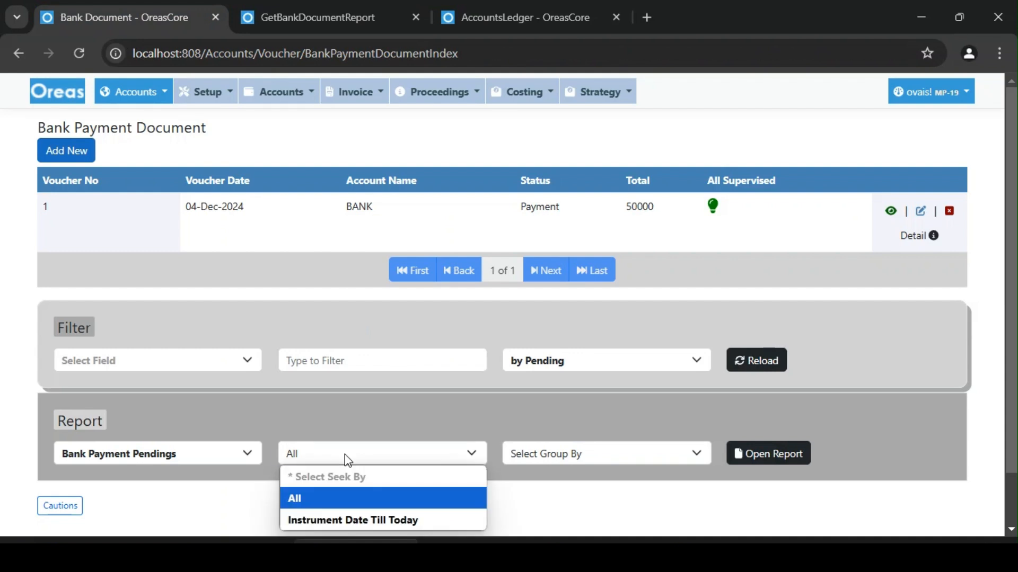
left_click(354, 522)
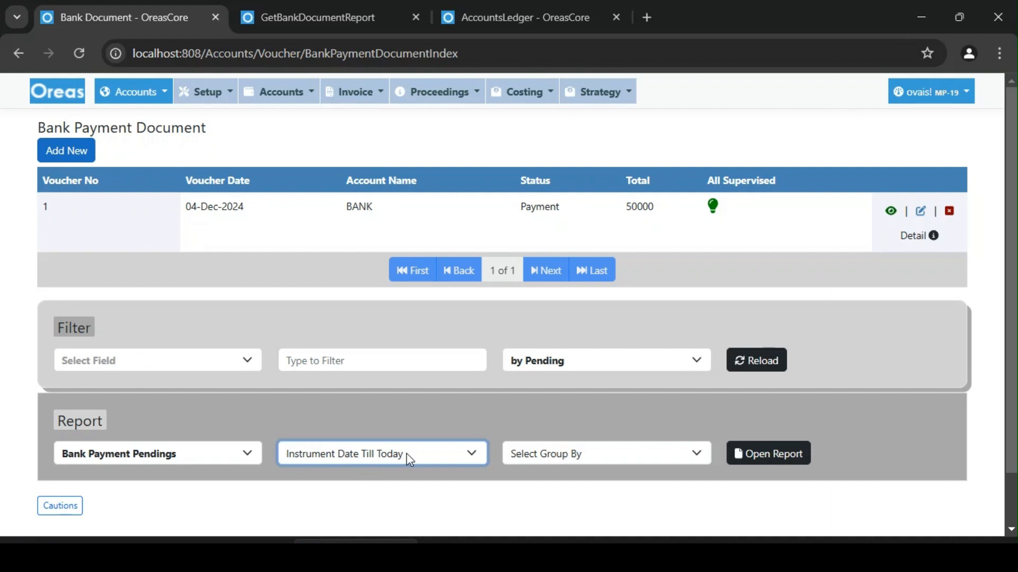
left_click(747, 454)
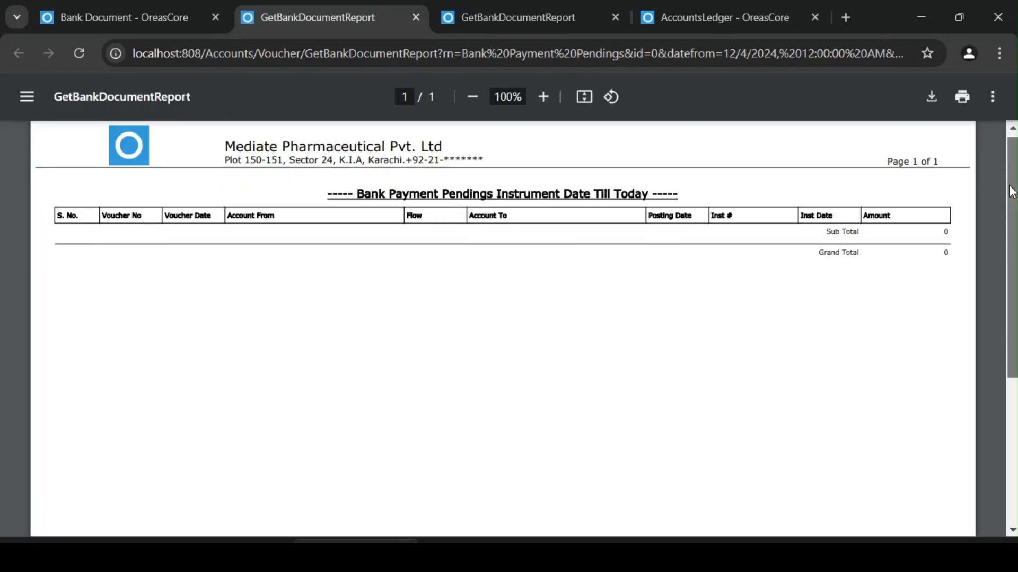
scroll(659, 366, "down", 1)
left_click_drag(1008, 204, 1008, 199)
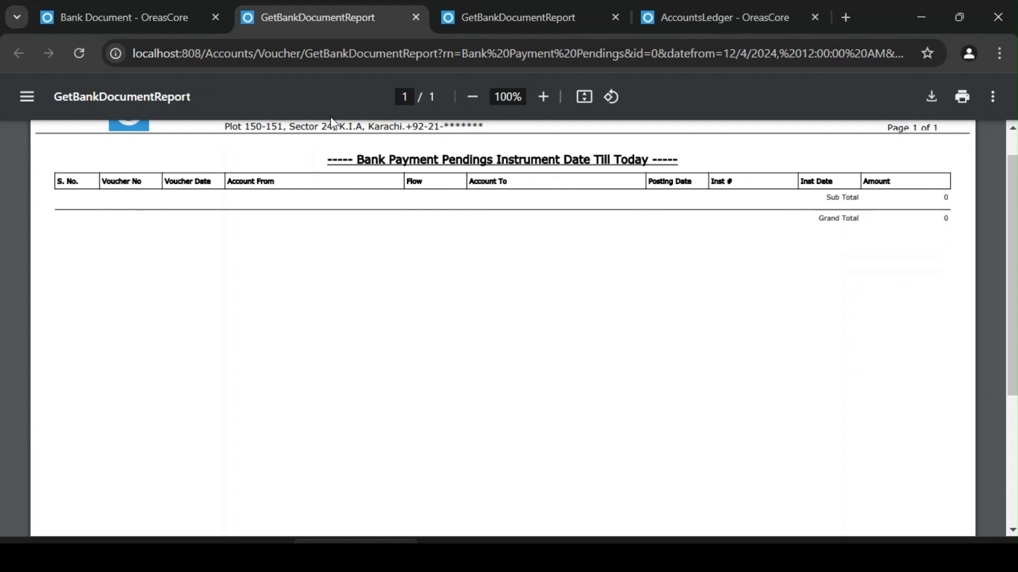
left_click(89, 23)
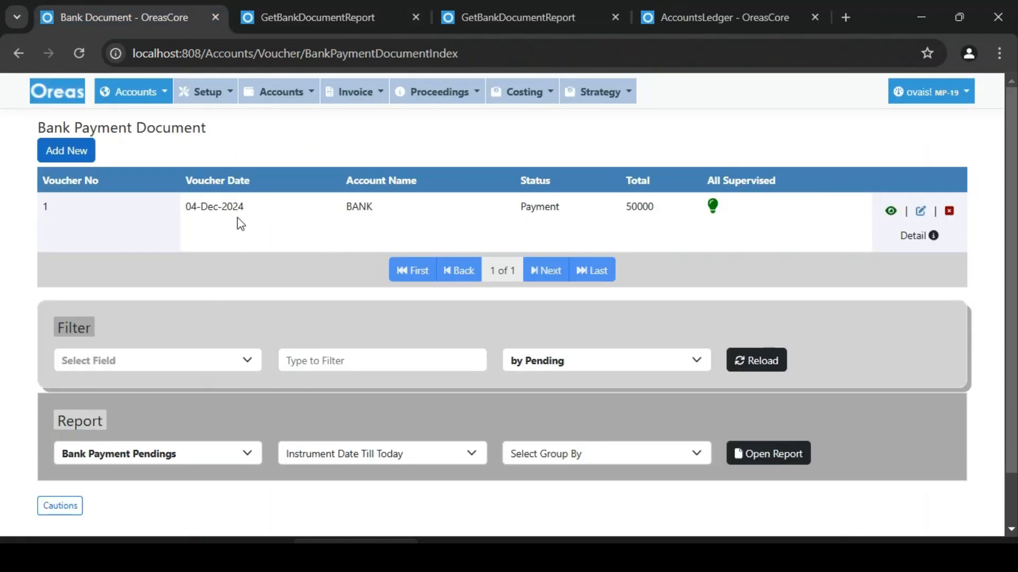
Open the detail of the BANK voucher and examine the SUPPLIER 1 cheque entry up to its instrument date.
left_click(396, 460)
left_click(378, 413)
left_click(904, 241)
left_click_drag(42, 301, 345, 302)
left_click(519, 318)
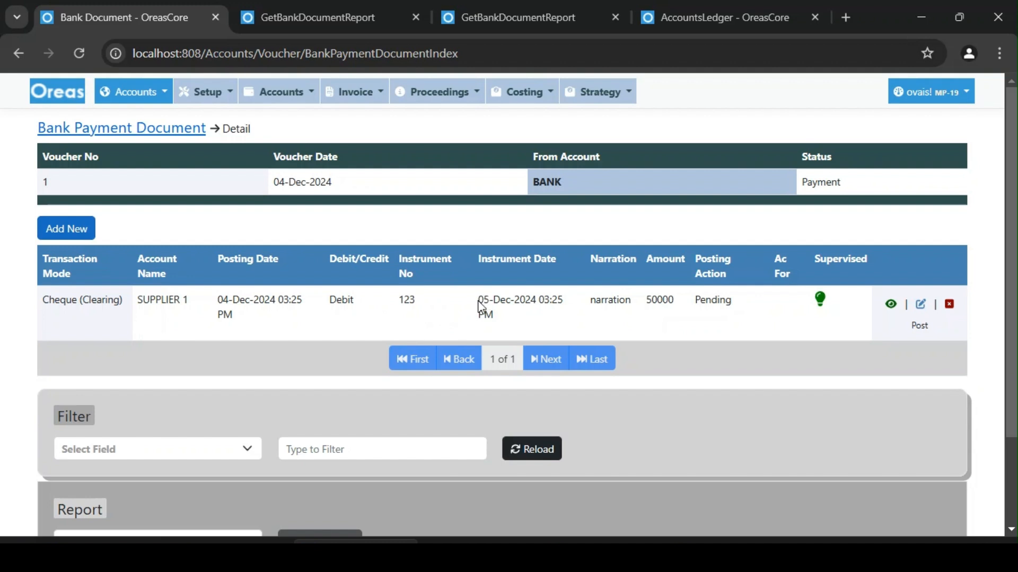
left_click_drag(481, 306, 575, 312)
left_click_drag(511, 320, 16, 298)
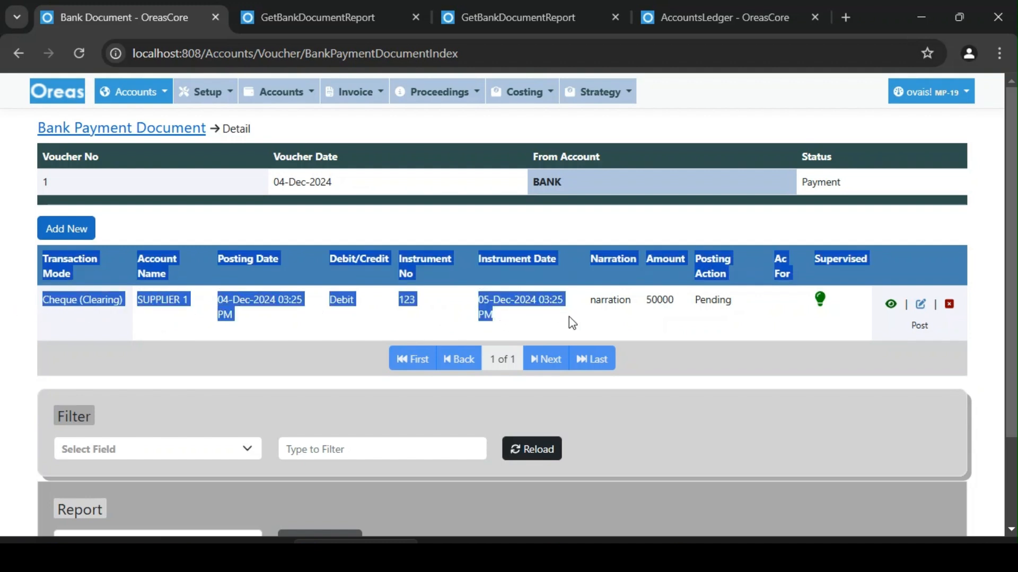
left_click(552, 319)
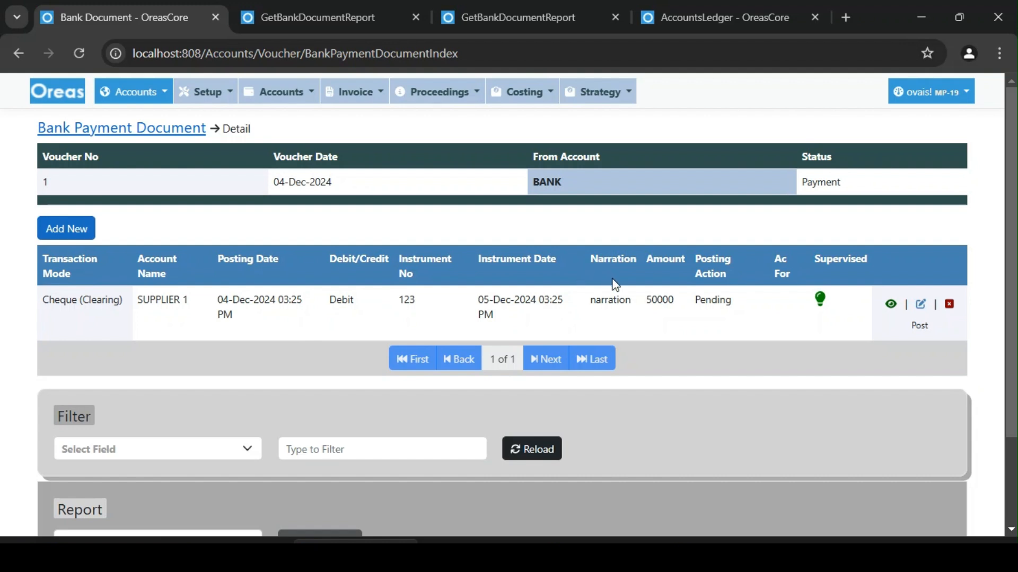
Open the SUPPLIER 1 cheque entry for posting and set its Posting Date to 06-Dec-2024.
left_click(920, 332)
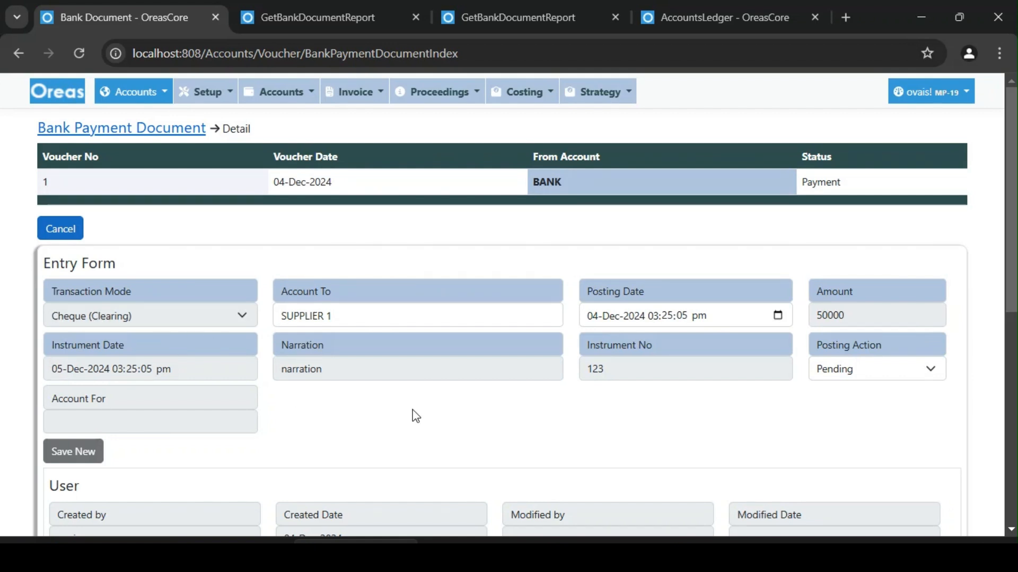
left_click(777, 317)
left_click(775, 407)
left_click(777, 317)
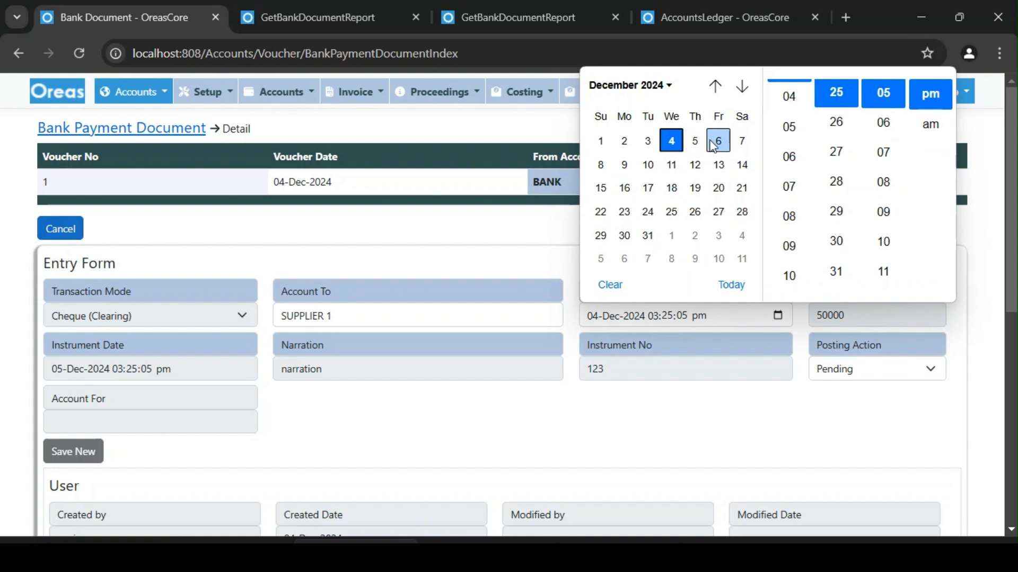
left_click(714, 143)
left_click(712, 445)
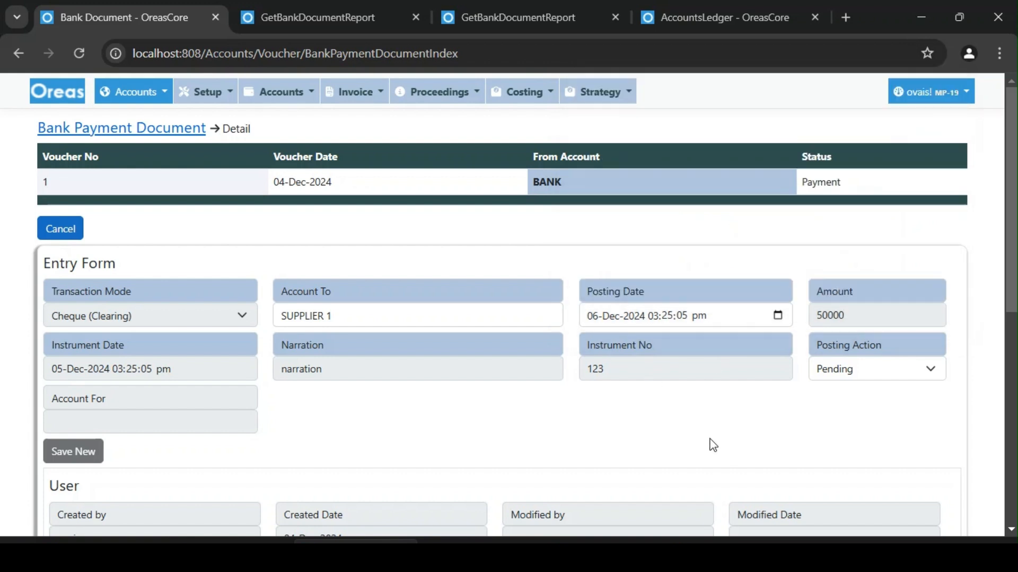
Set the cheque's Posting Action to Cleared, save the posting, and check the entry row.
left_click(882, 371)
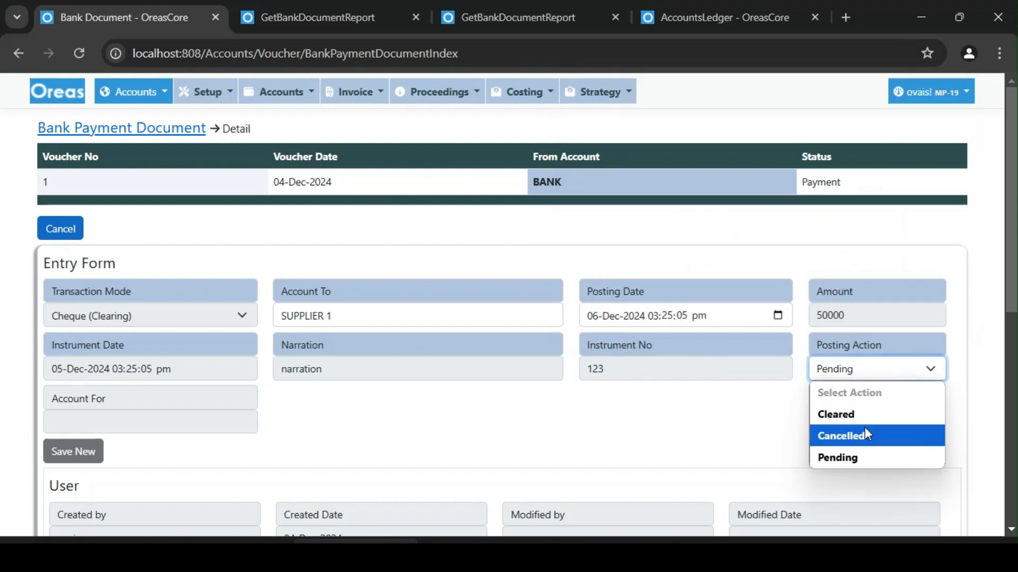
left_click(864, 416)
left_click(81, 462)
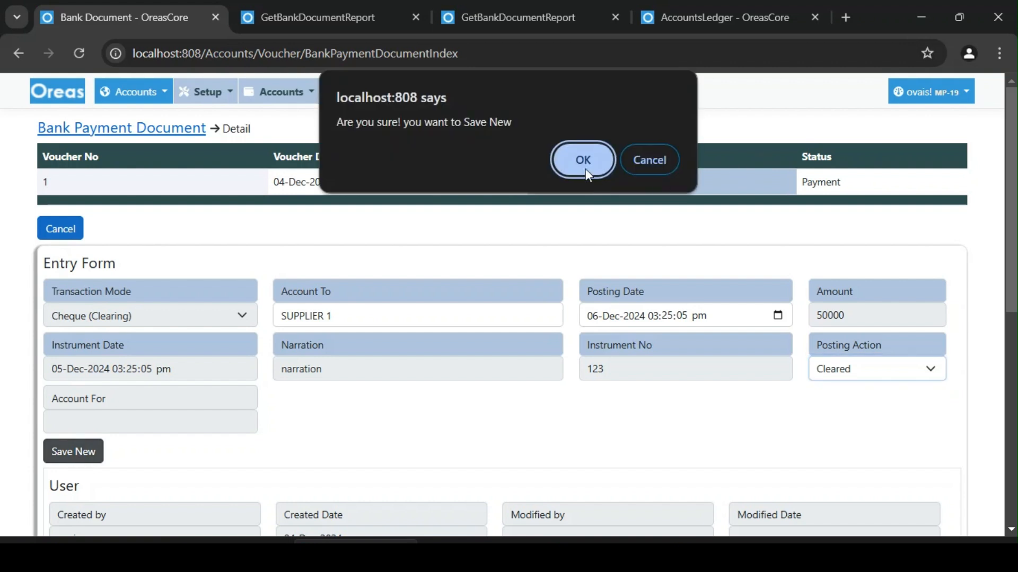
left_click(583, 160)
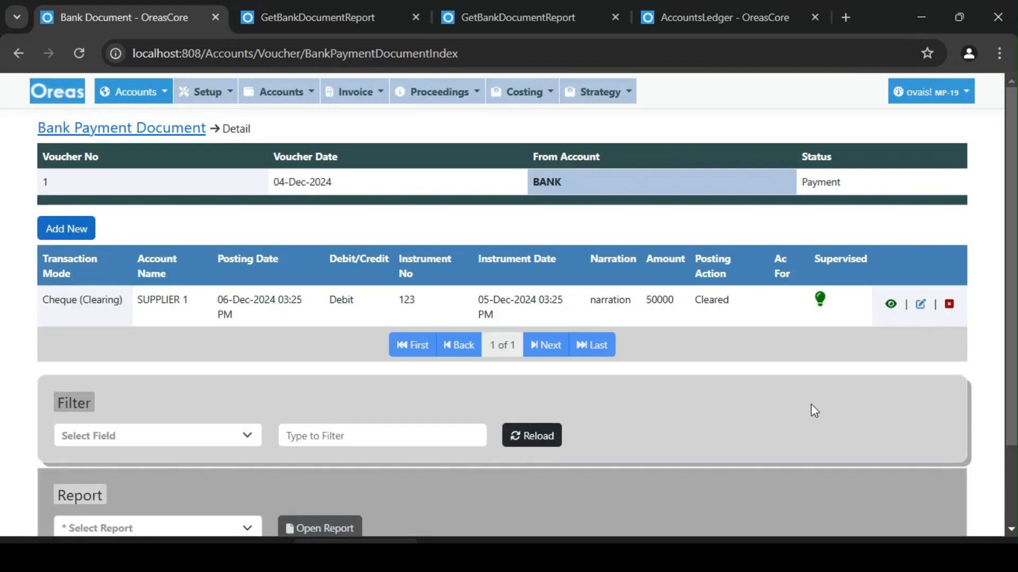
left_click_drag(703, 301, 100, 309)
left_click(199, 324)
Close both bank document report pages and fetch the SUPPLIER 1 ledger again for 04-Dec-2024.
left_click(506, 18)
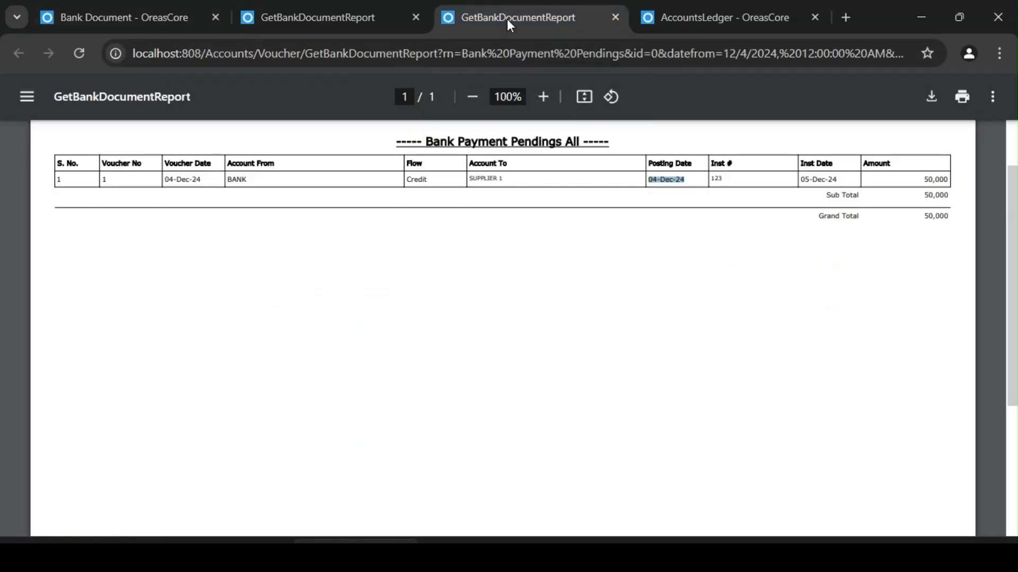
left_click(659, 7)
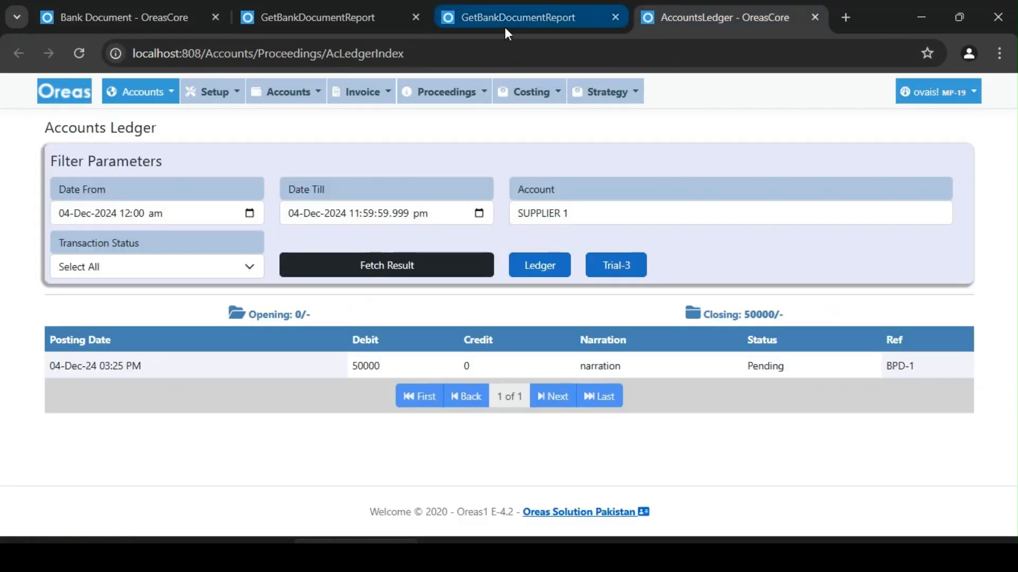
left_click(415, 19)
left_click(414, 20)
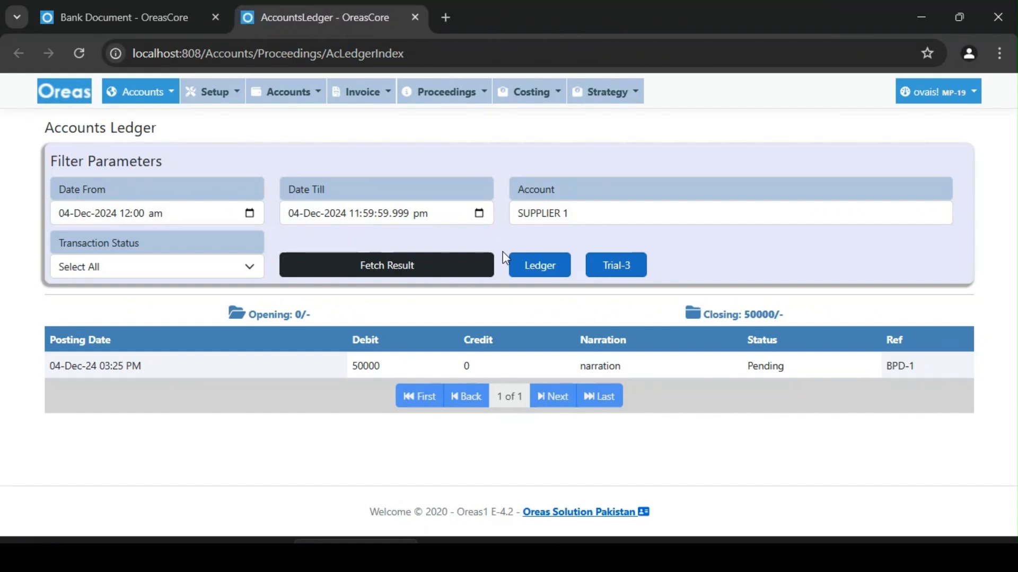
left_click(350, 271)
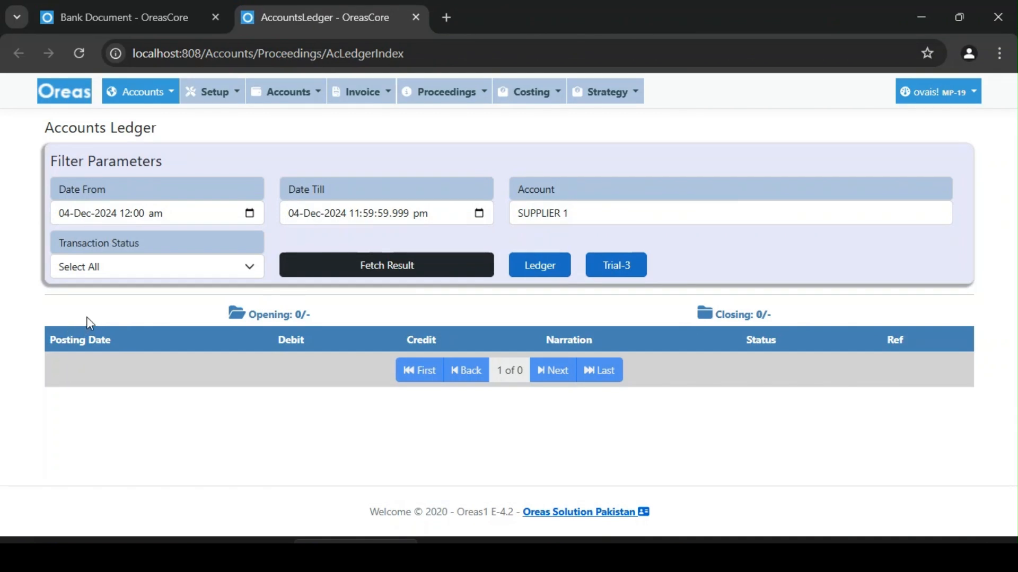
Set the ledger's Date Till to 06-Dec-2024, fetch the SUPPLIER 1 result, and check the entry's posting date and status.
left_click(65, 215)
left_click(295, 216)
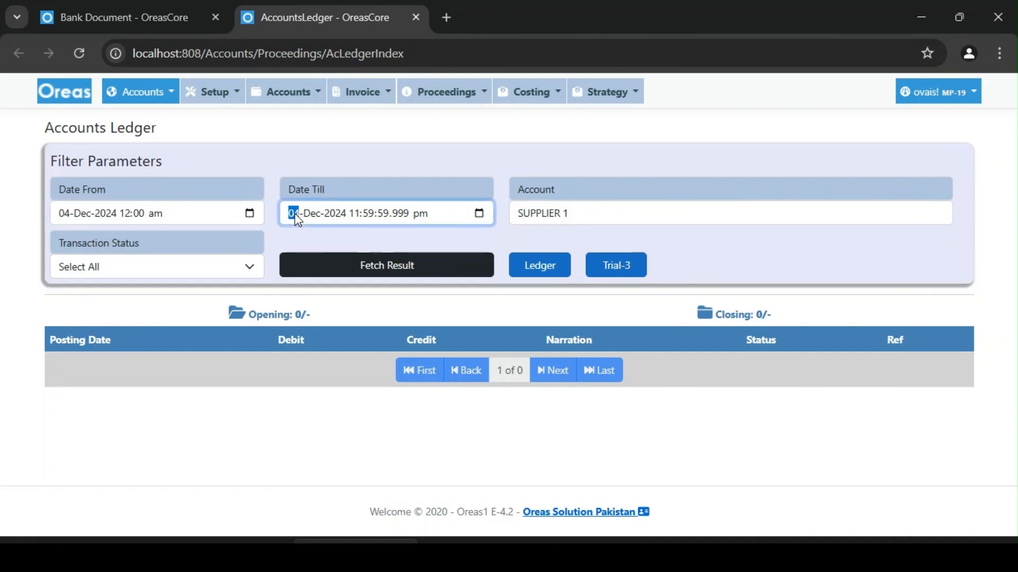
left_click(487, 218)
left_click(419, 300)
left_click(314, 191)
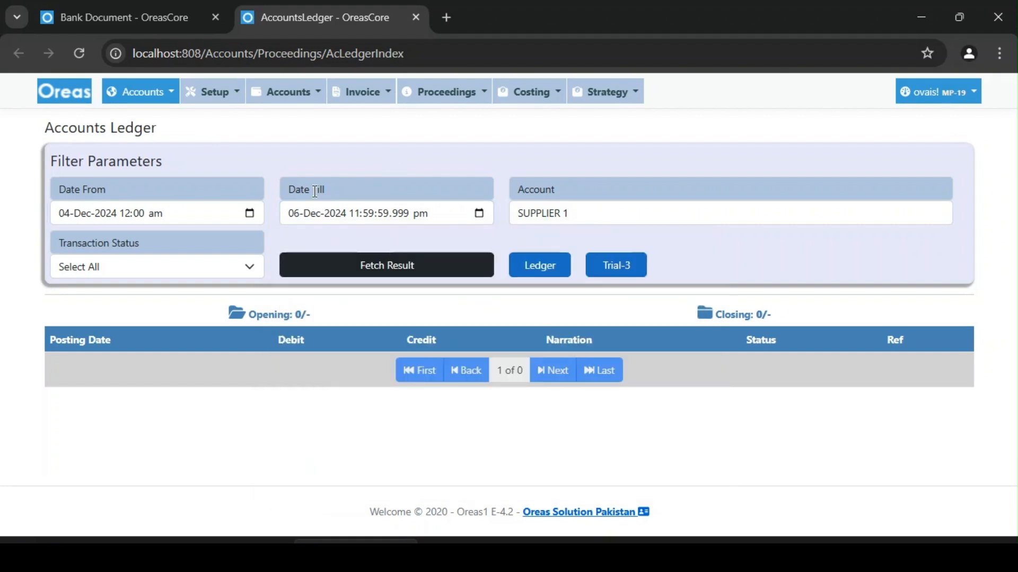
left_click(438, 270)
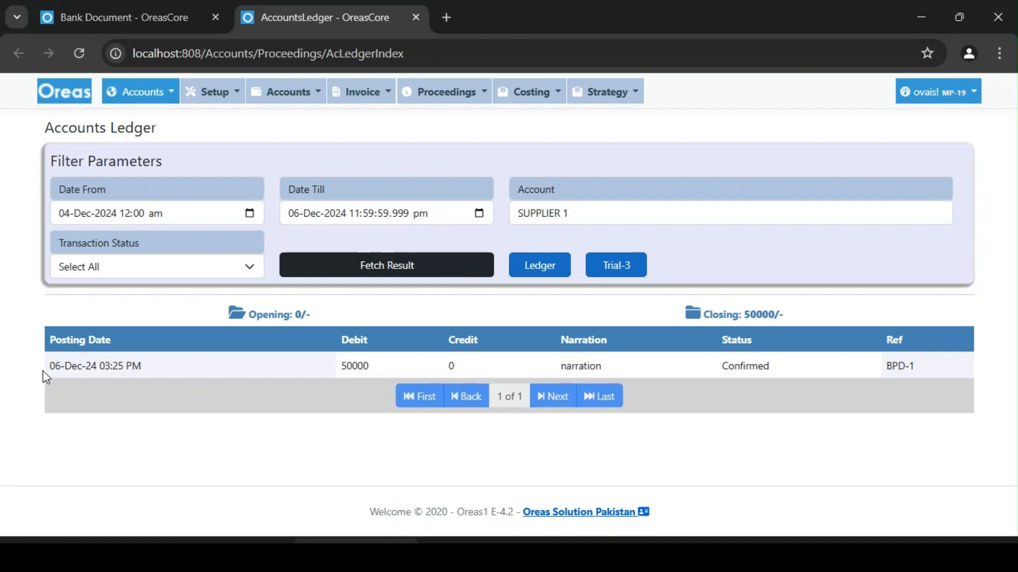
left_click_drag(43, 371, 727, 365)
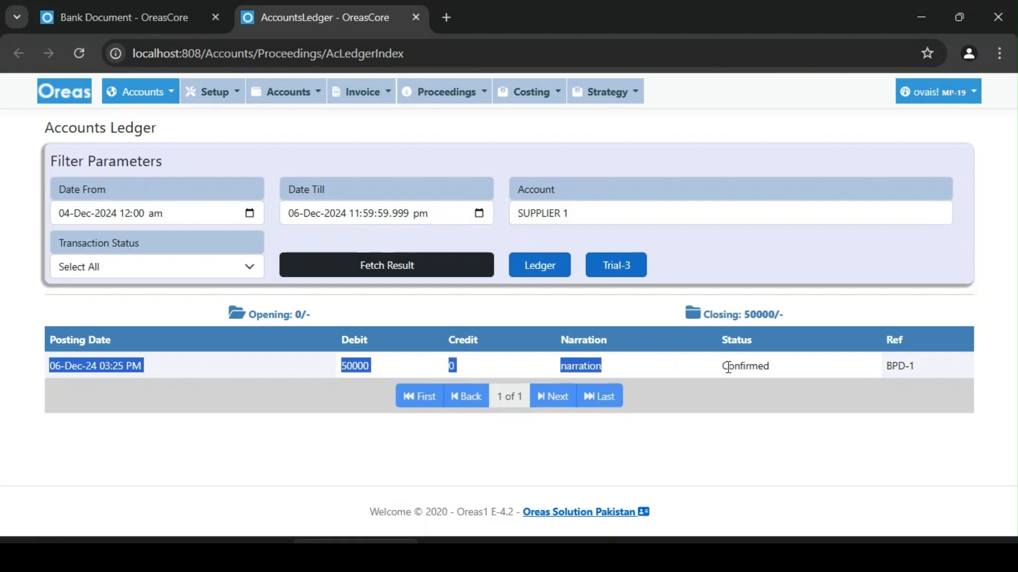
double_click(727, 366)
Switch the ledger account to BANK, fetch the result, and check the payment entry.
left_click(586, 218)
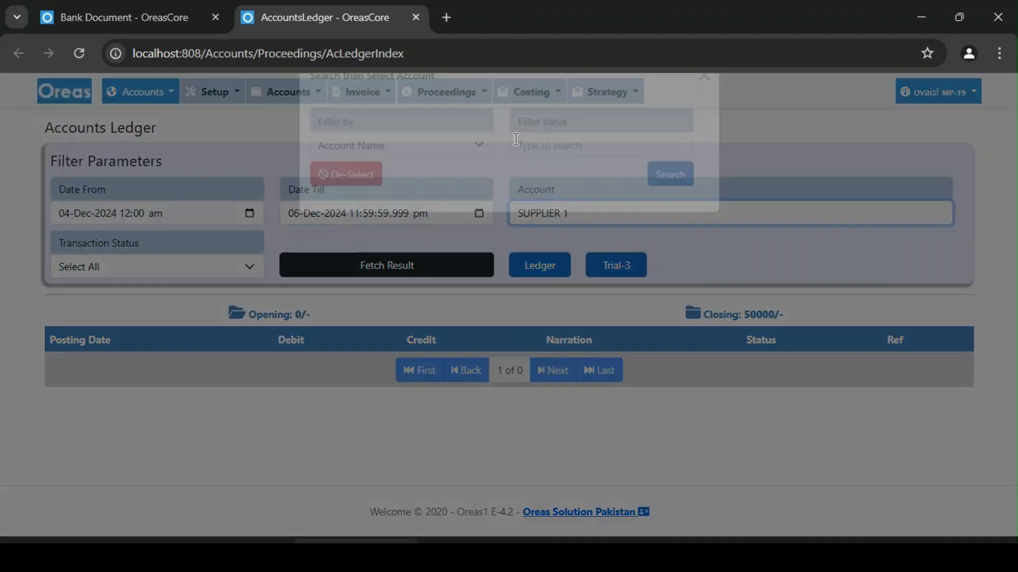
left_click(567, 175)
type("bank")
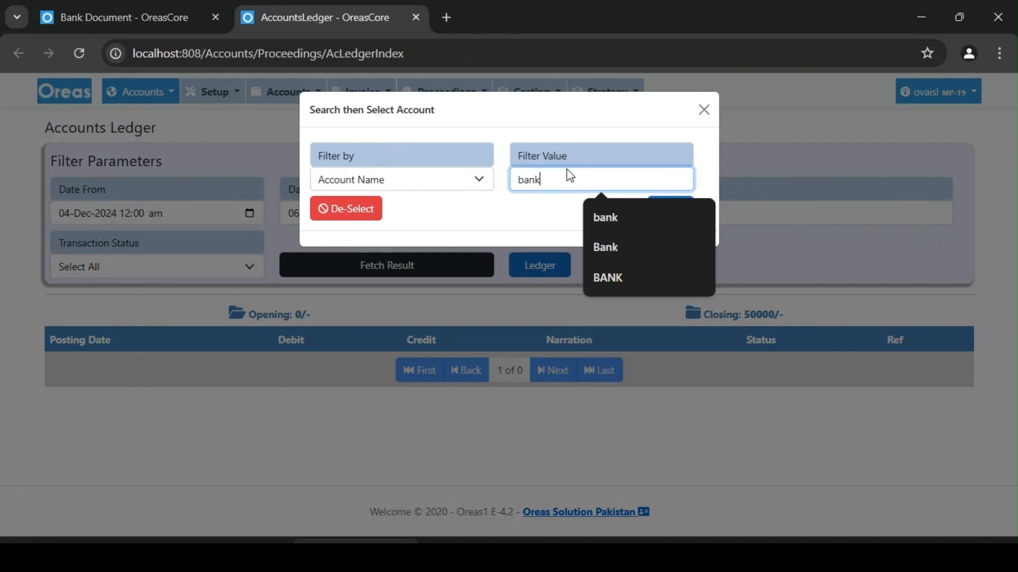
left_click(328, 233)
left_click(344, 273)
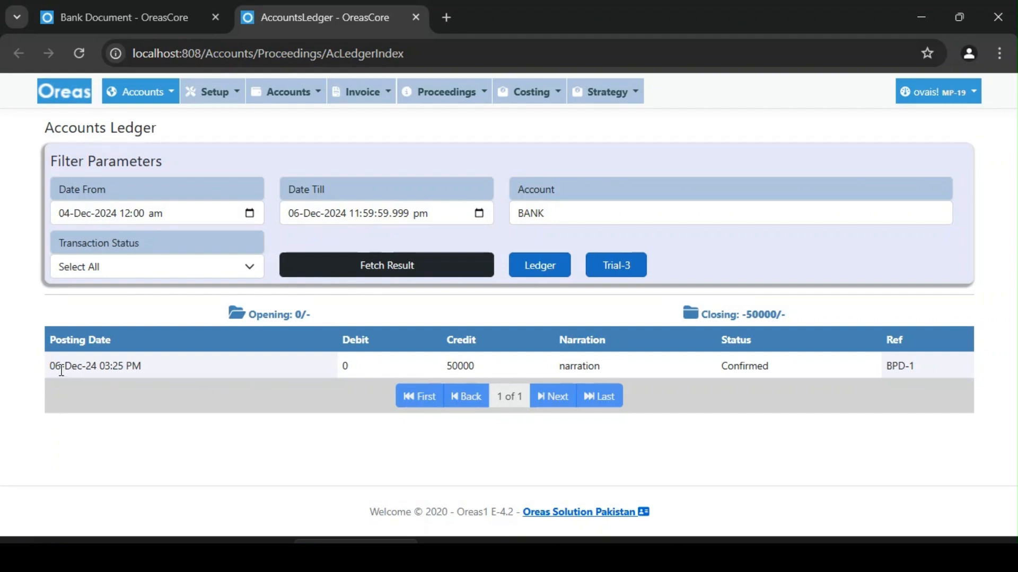
left_click_drag(50, 366, 929, 373)
left_click(924, 372)
Return to the bank payment voucher list, clear and reload its Load By filter, and open the BANK voucher's detail.
left_click(94, 2)
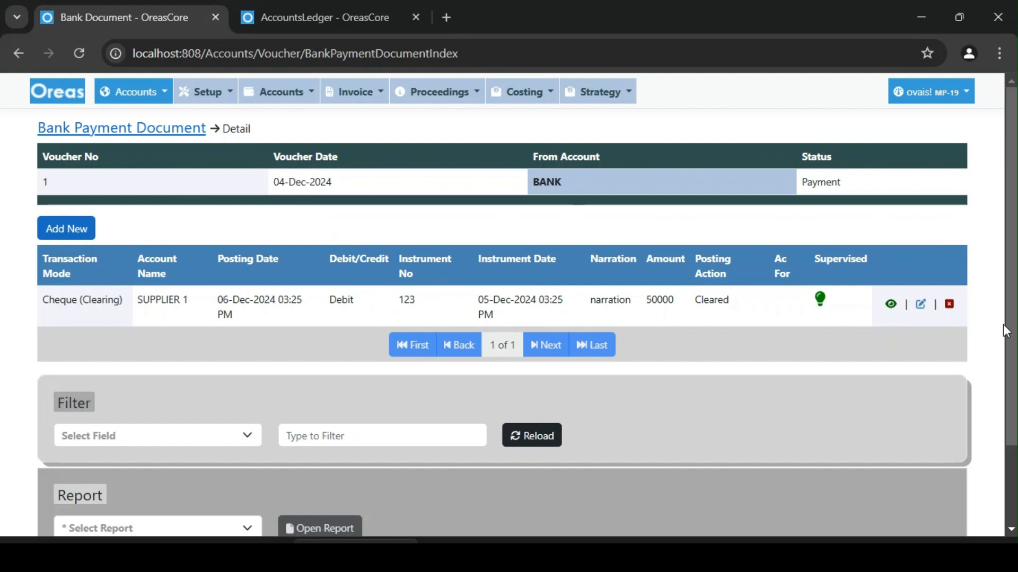
left_click(121, 132)
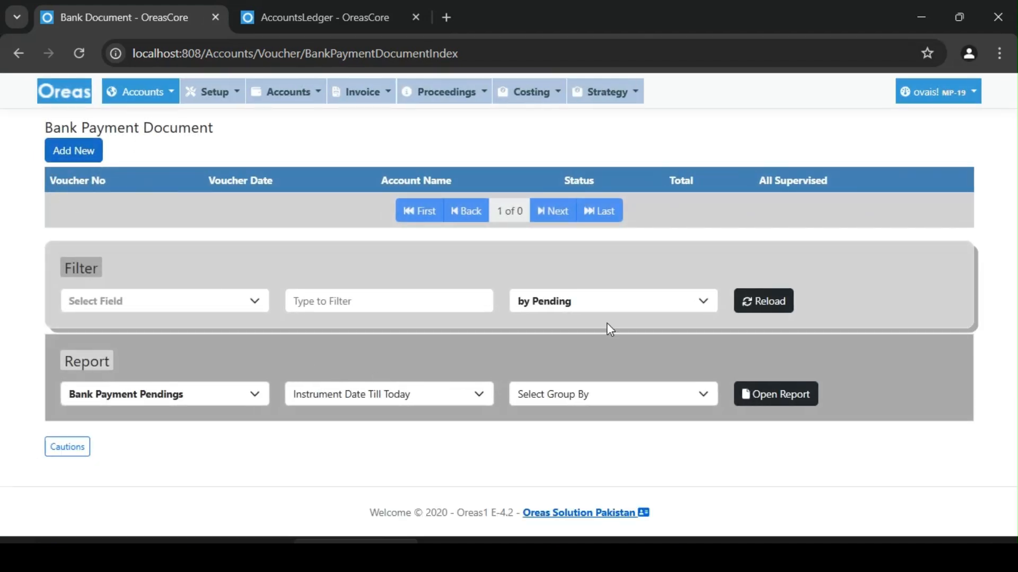
left_click(575, 302)
left_click(579, 325)
left_click(767, 295)
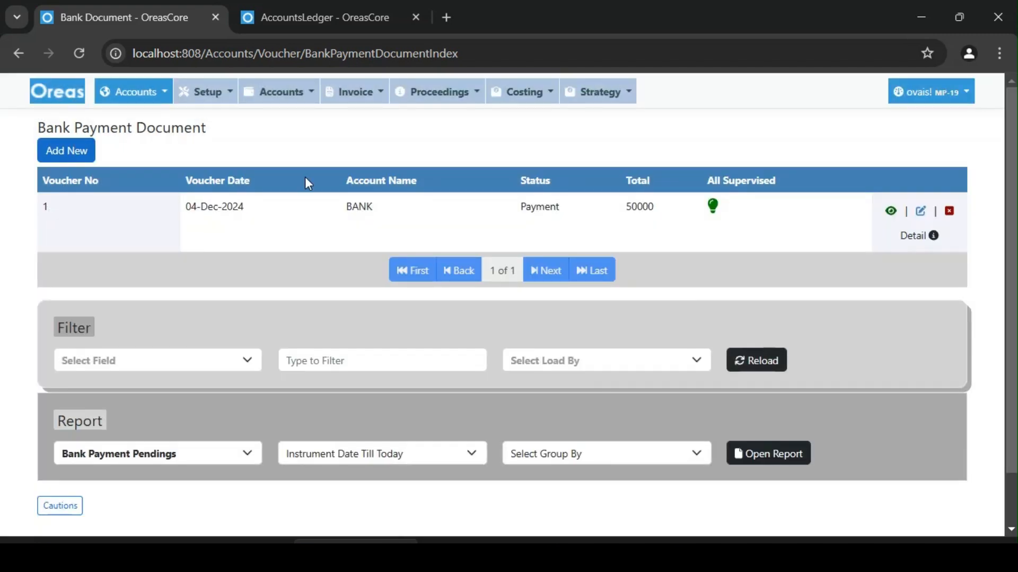
left_click(920, 240)
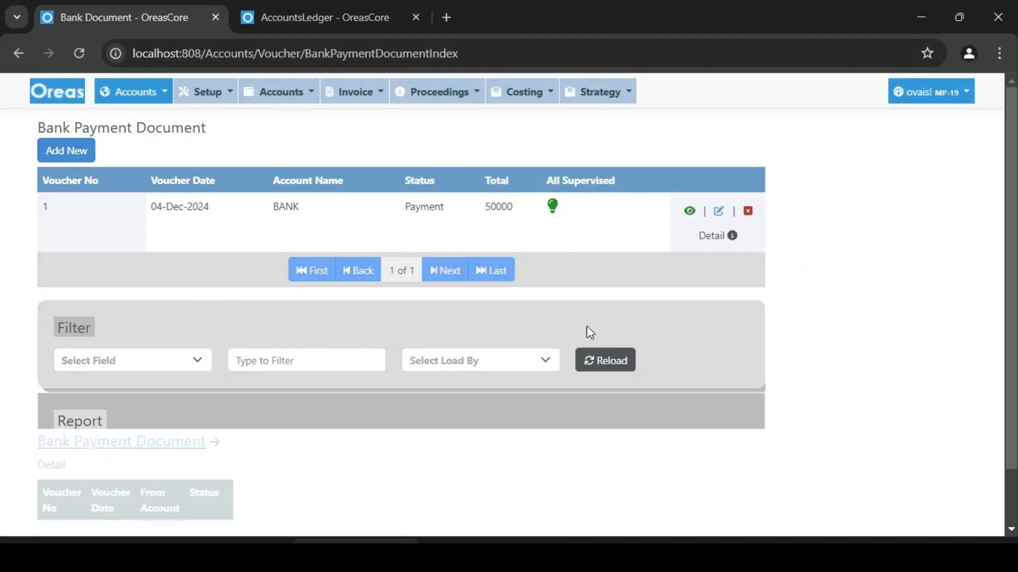
Filter the payment voucher's detail entries by Account To, trying "abc" first and then "supp".
scroll(239, 353, "down", 2)
left_click(175, 348)
left_click(176, 354)
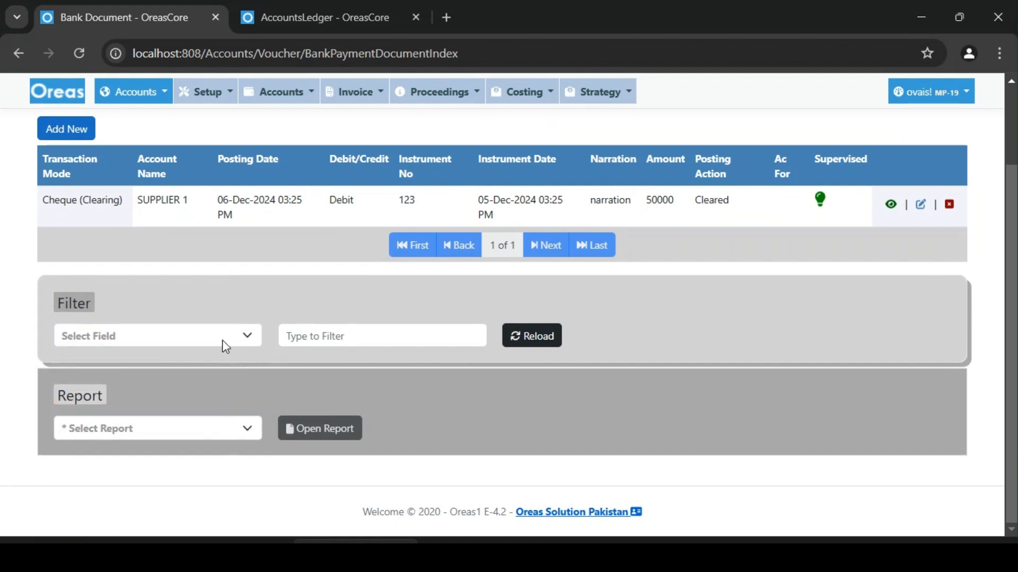
left_click(202, 335)
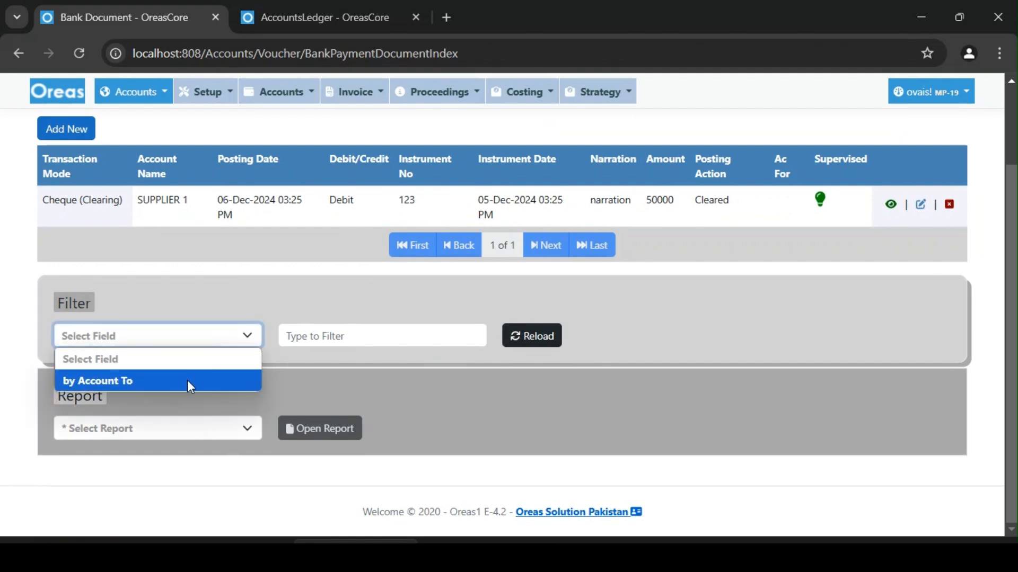
left_click(190, 382)
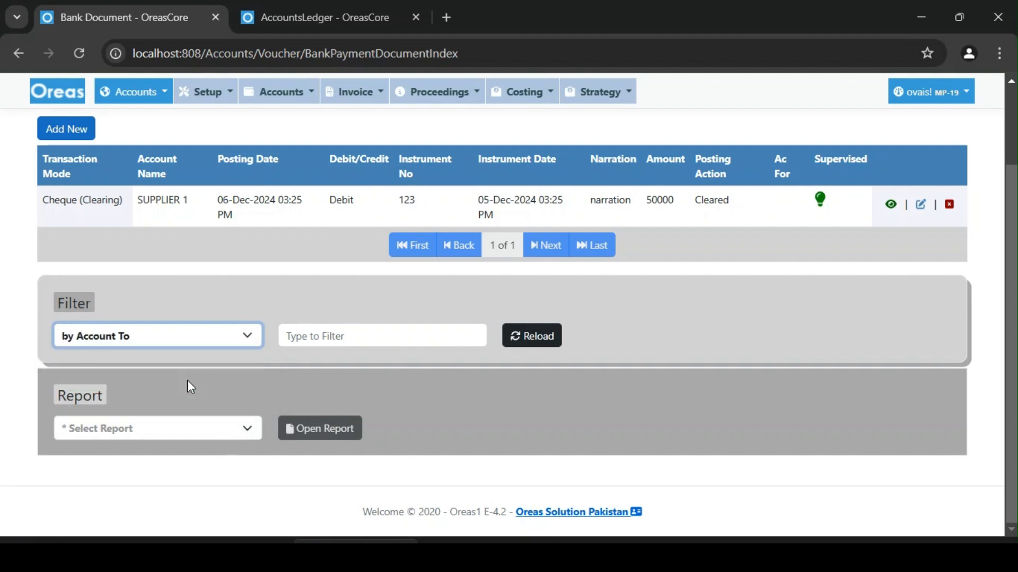
left_click(330, 338)
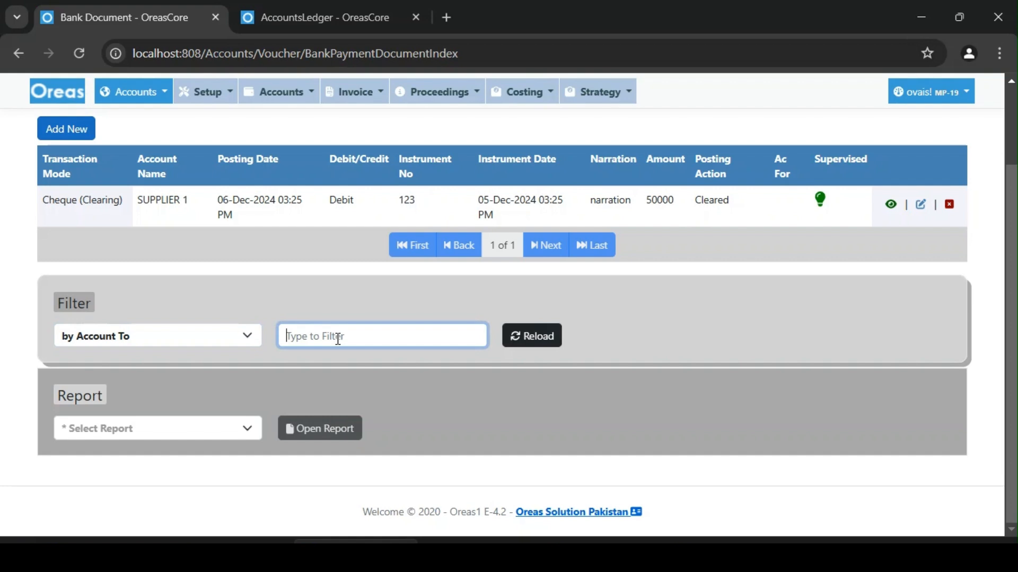
type("abc")
key("BackSpace")
key("BackSpace")
key("BackSpace")
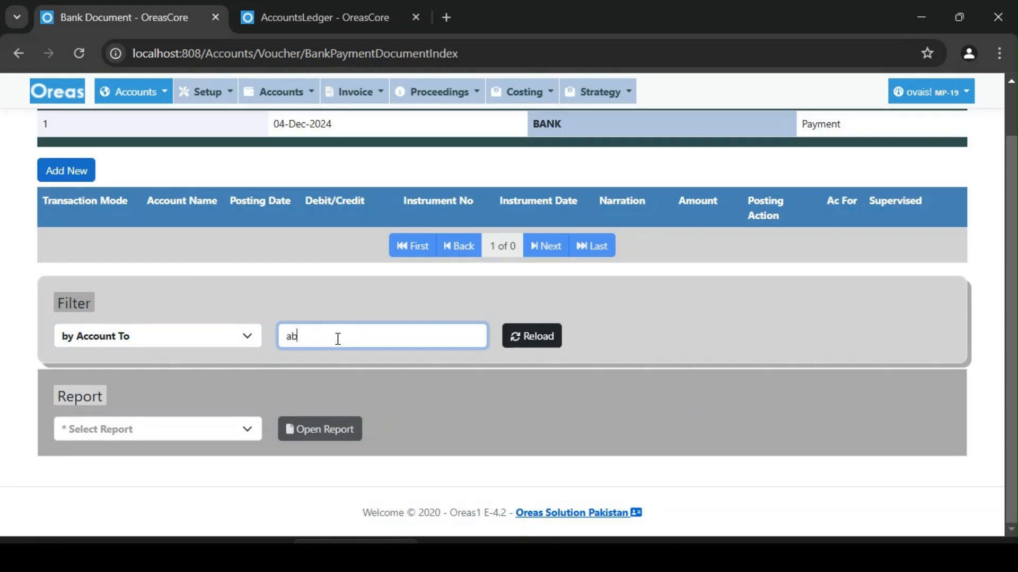
type("supp")
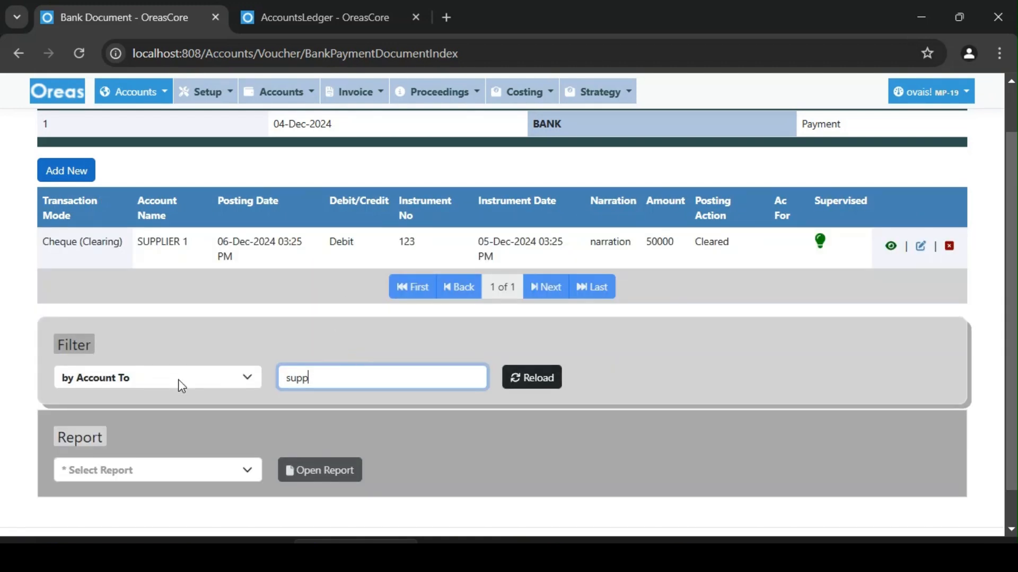
Open the Bank Payment Doc report for this voucher, review the printed document, and return to the voucher detail.
left_click(186, 473)
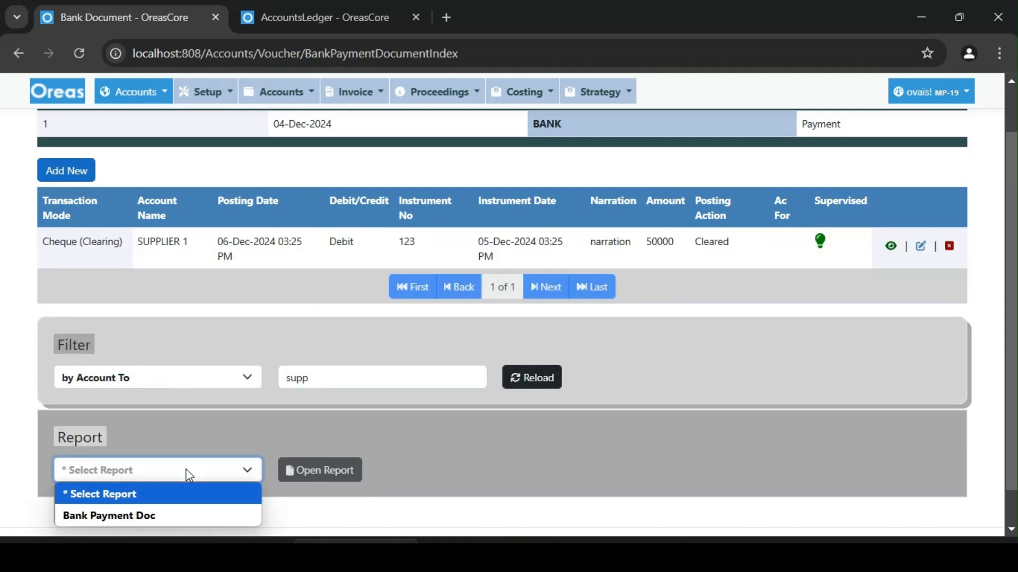
left_click(180, 508)
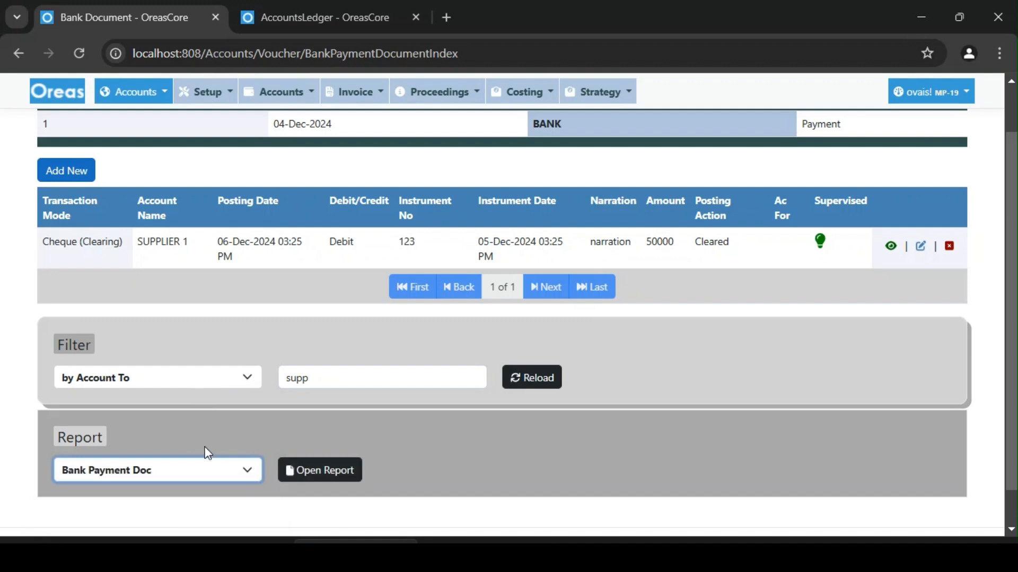
left_click(327, 470)
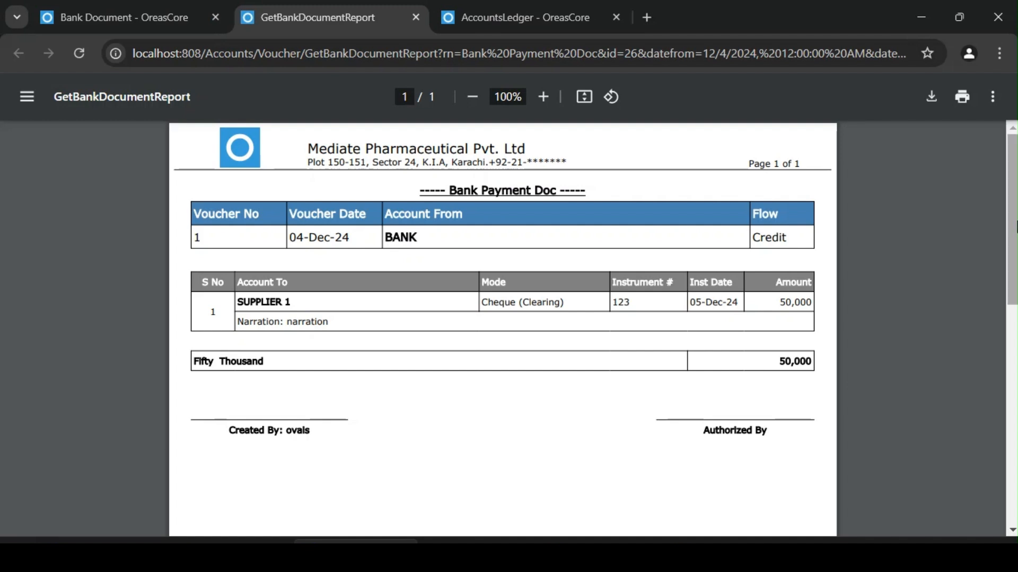
left_click_drag(1015, 224, 1015, 262)
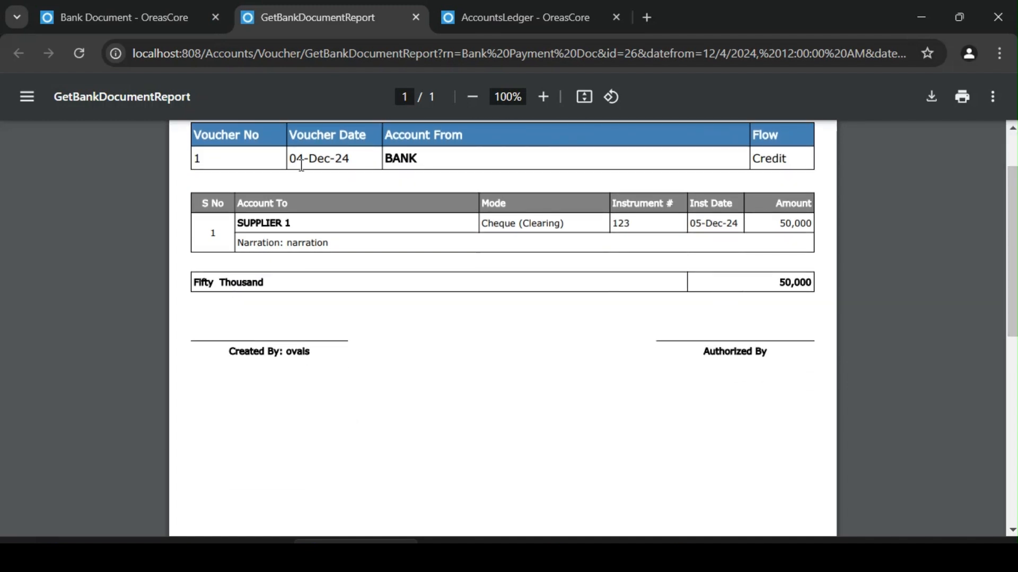
left_click(94, 2)
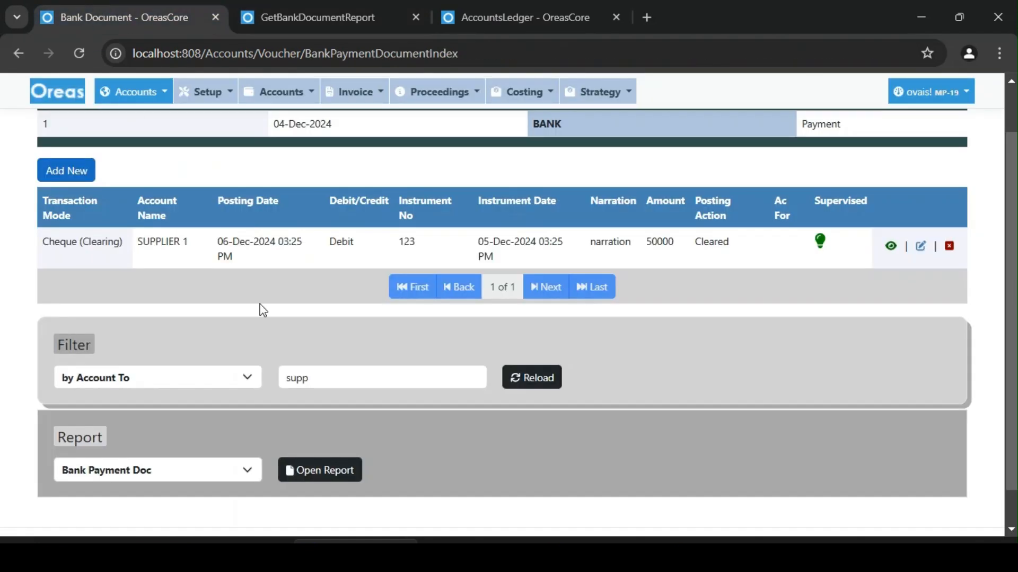
Go to the Bank Receive Document page, create a new voucher with BANK as its account, and save it.
scroll(229, 325, "up", 1)
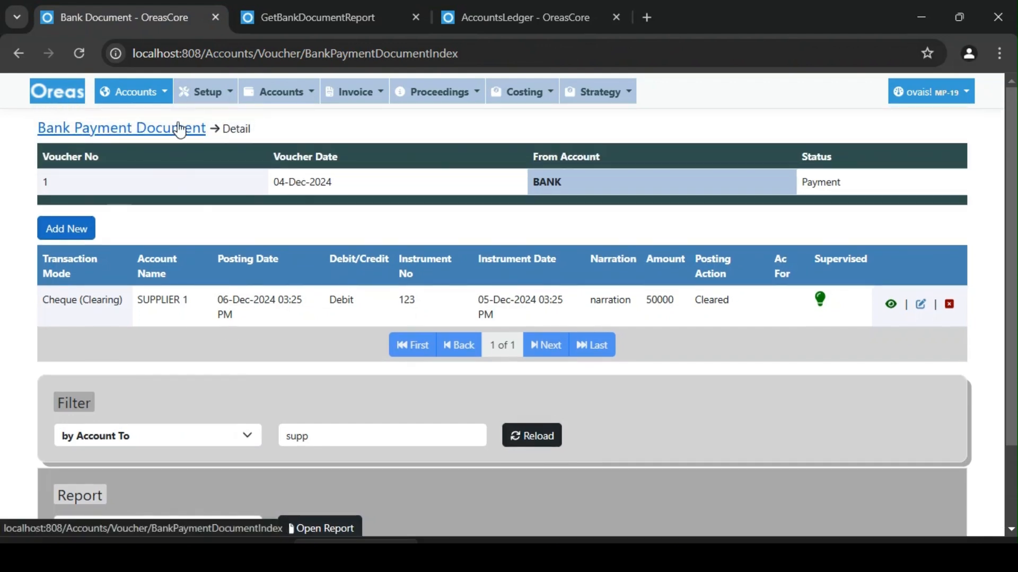
left_click(306, 99)
left_click(300, 154)
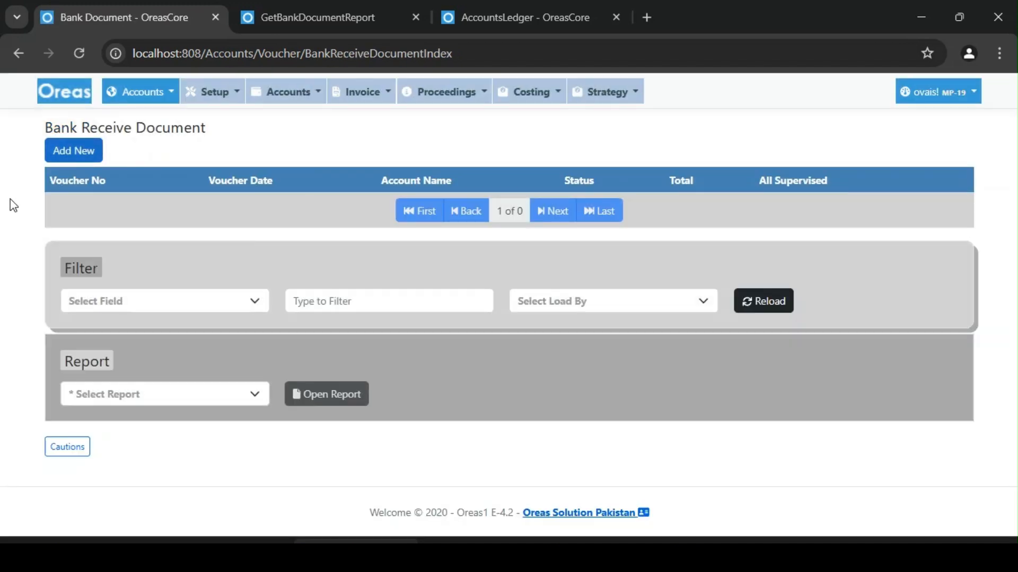
left_click(85, 160)
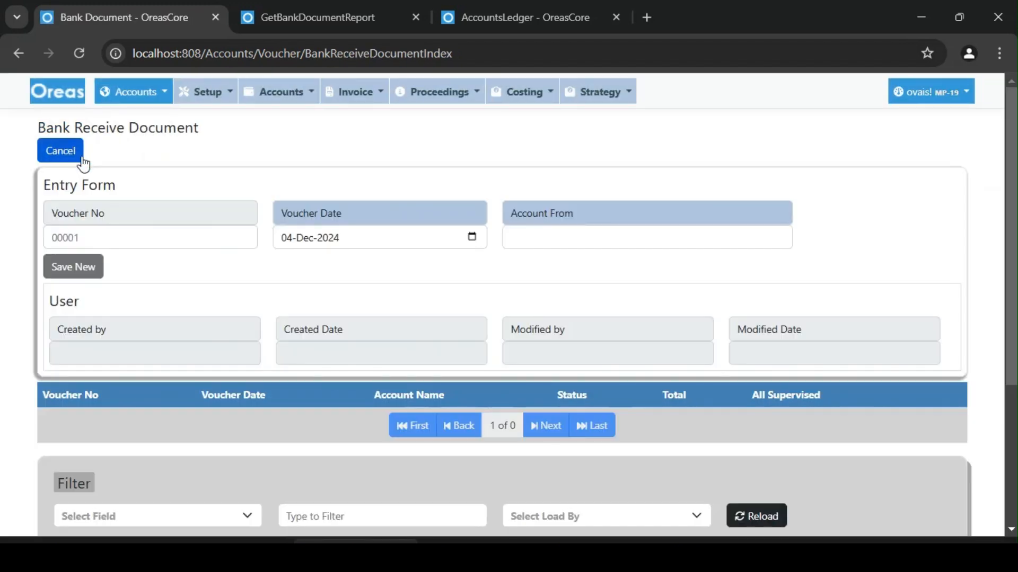
left_click(556, 241)
left_click(701, 108)
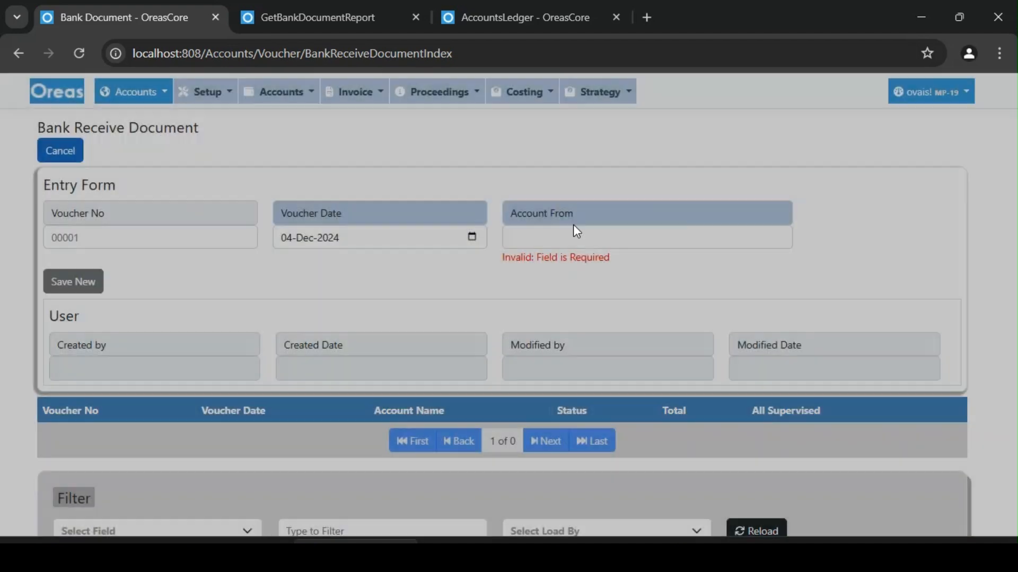
left_click(570, 244)
left_click(660, 211)
left_click(347, 243)
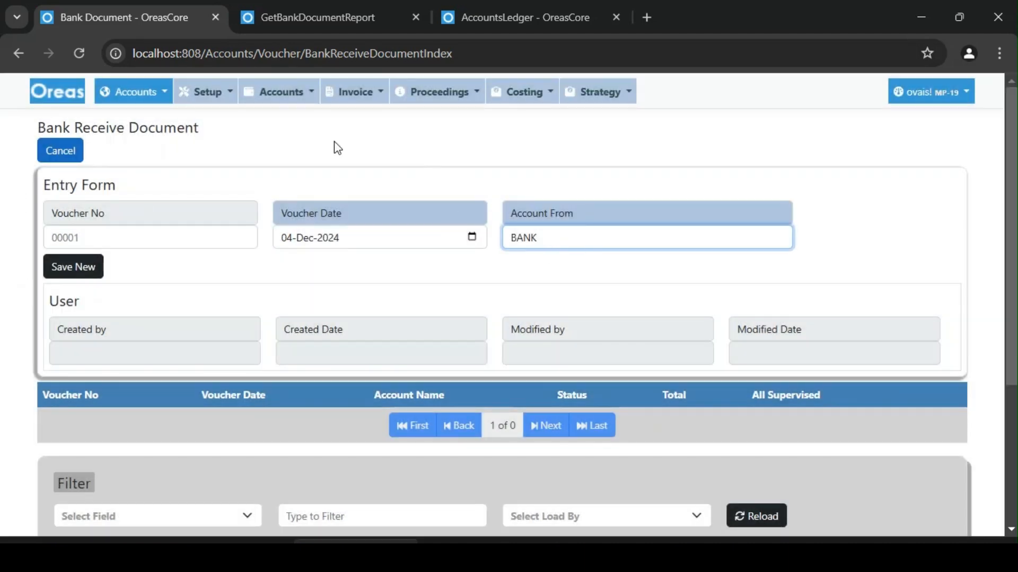
left_click(73, 266)
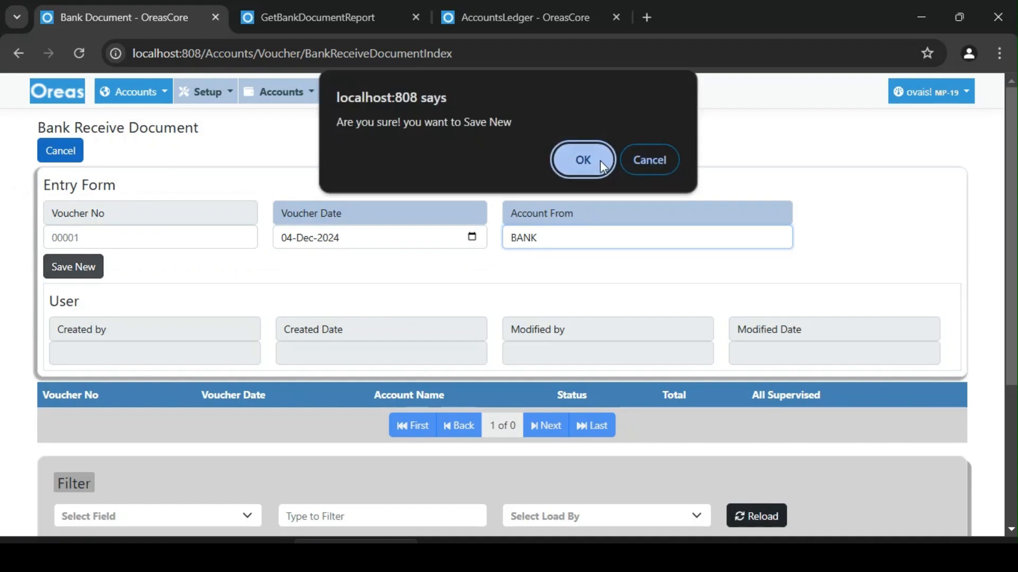
left_click(583, 160)
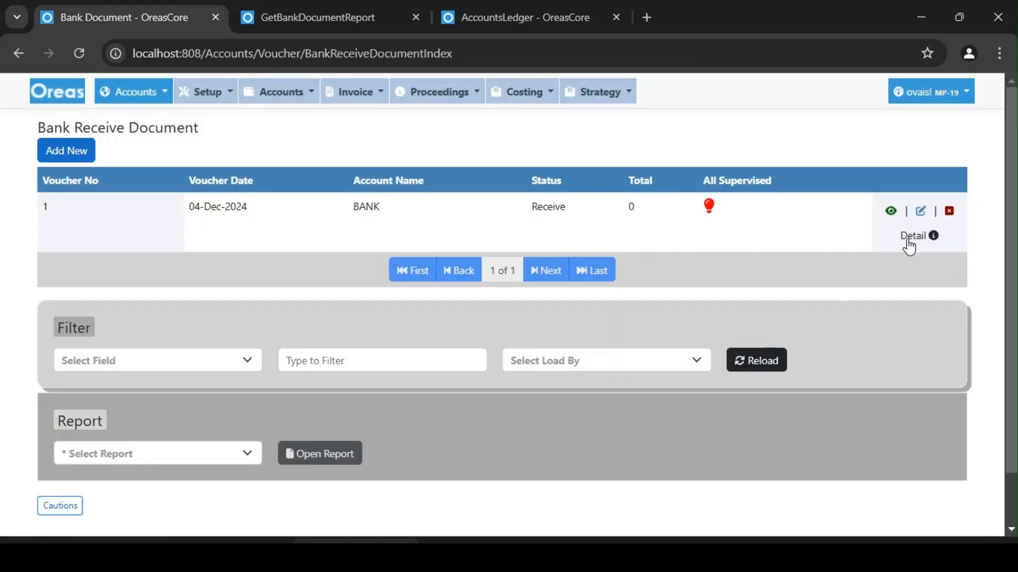
Add a detail entry to the receive voucher with mode Cheque (Online Transfer) and account TARIQ INTERNATIONAL - KARAC.
left_click(907, 238)
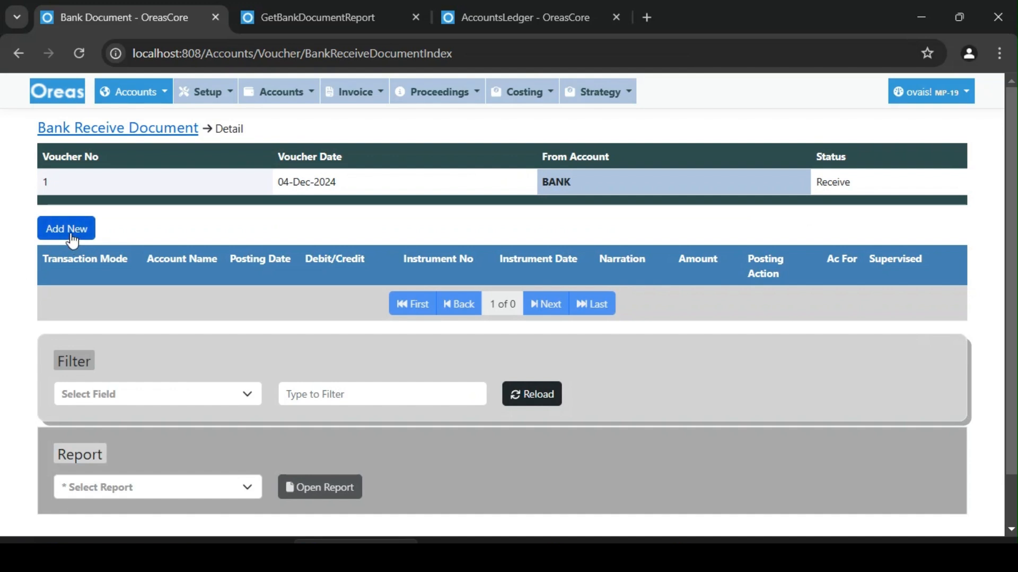
left_click(68, 233)
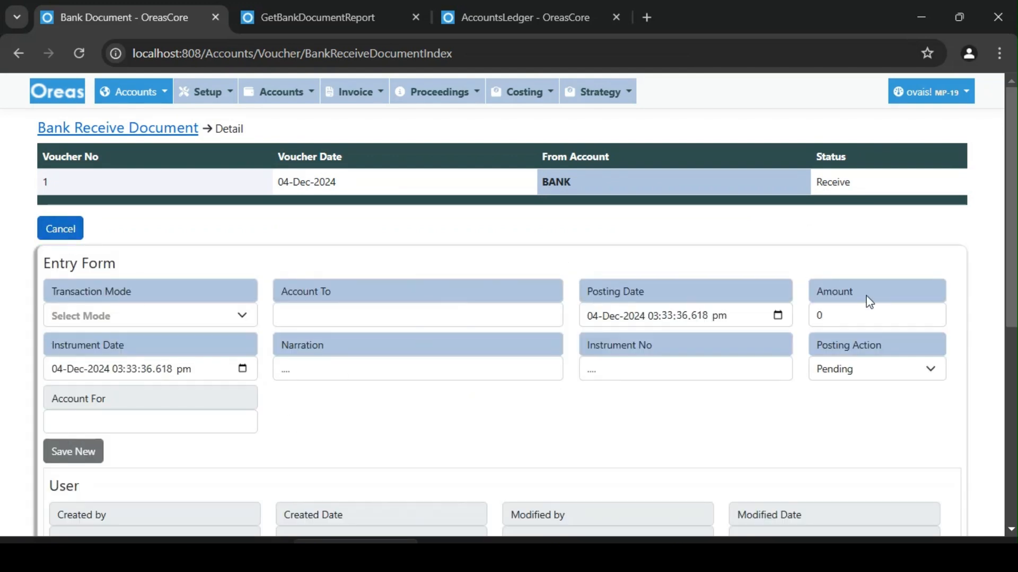
left_click(186, 316)
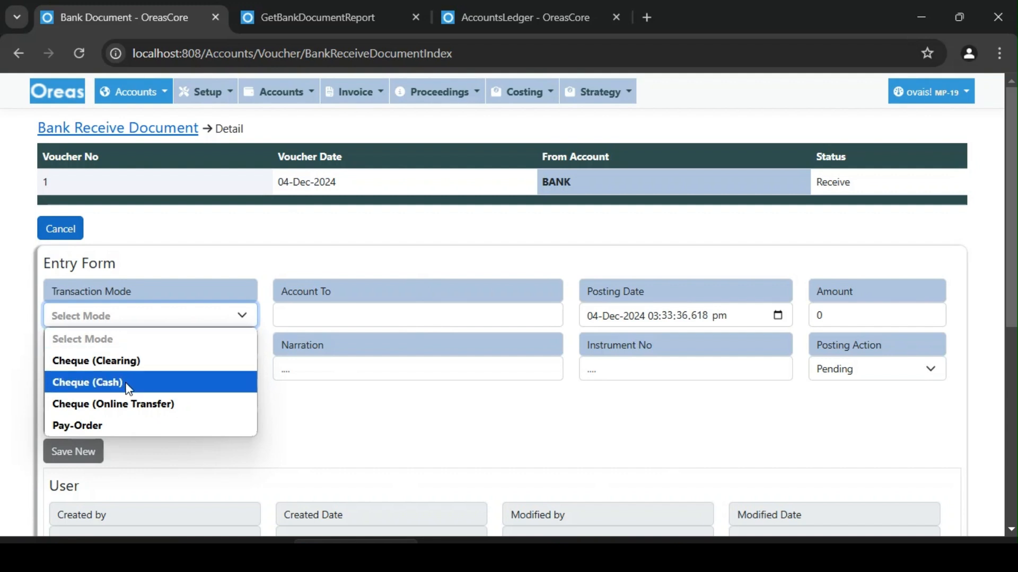
left_click(177, 410)
left_click(372, 319)
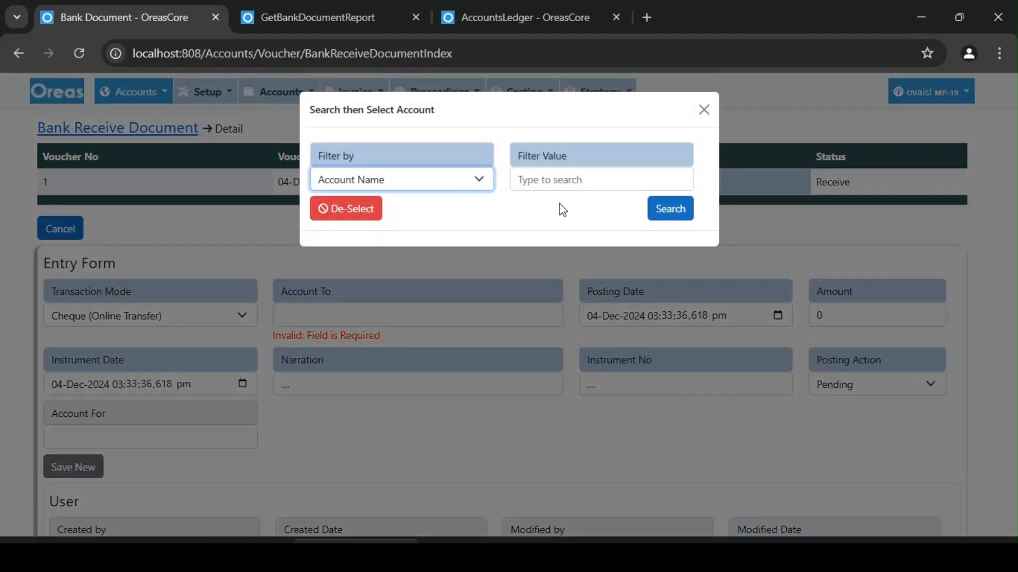
left_click(566, 180)
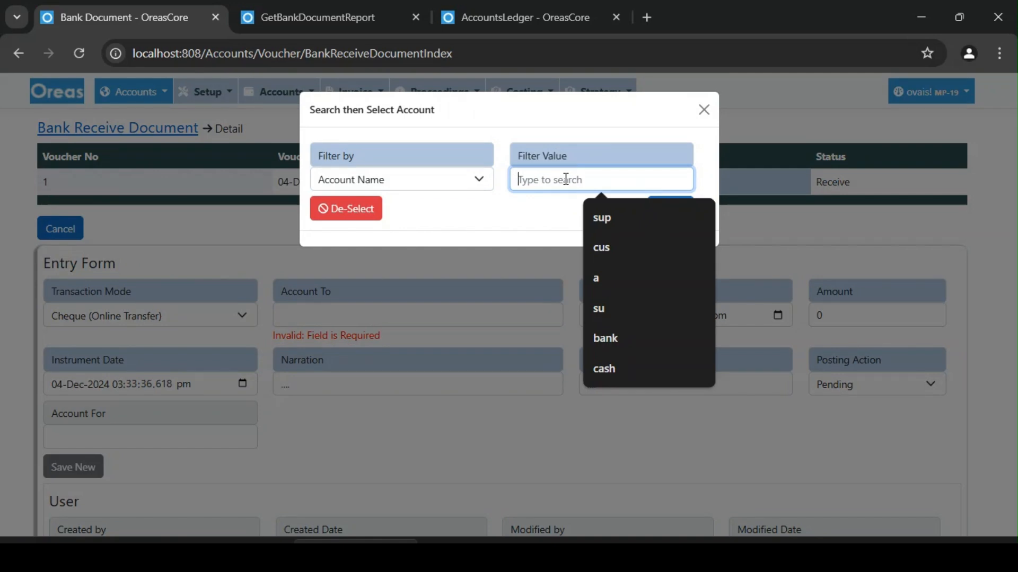
type("tari")
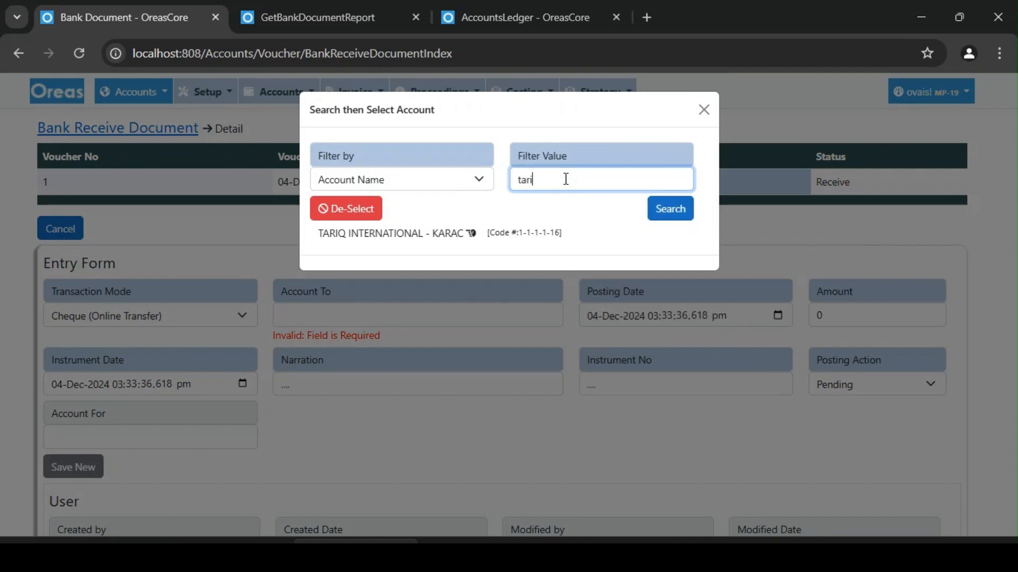
left_click(437, 238)
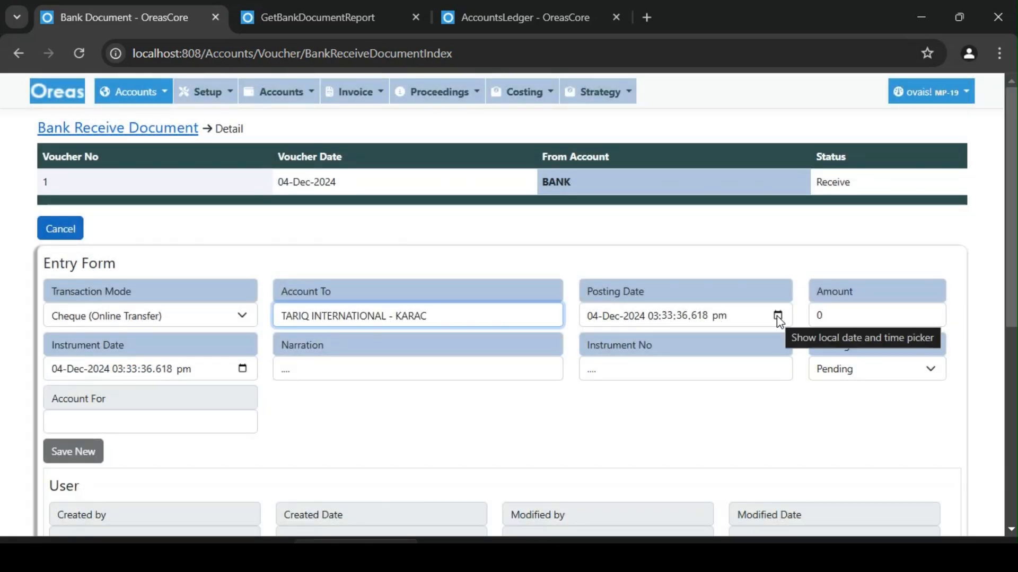
Enter 20000 as the receipt amount, "narration" as the narration, and 123 as the instrument number.
left_click(864, 318)
type("2")
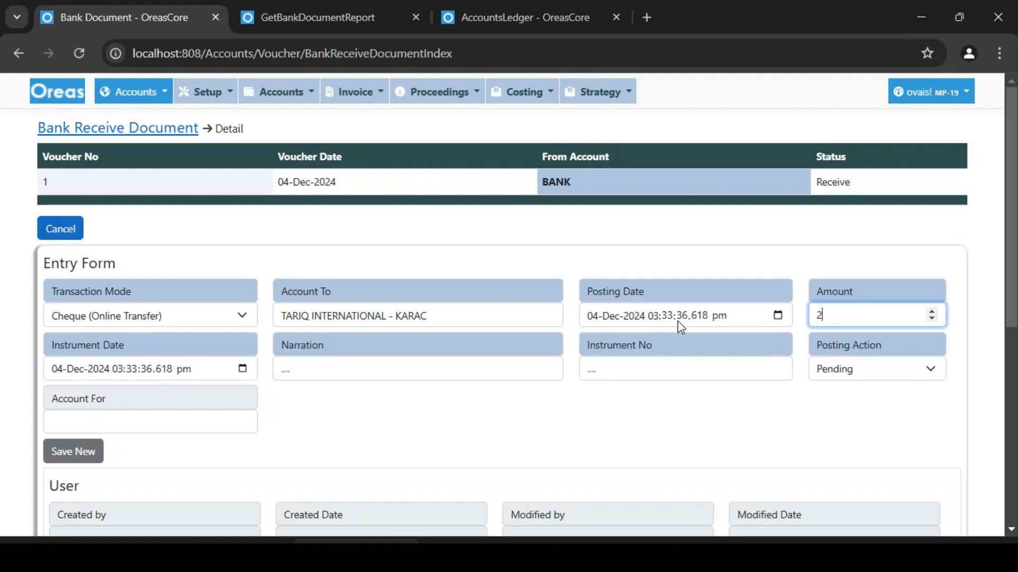
type("0000")
left_click(297, 366)
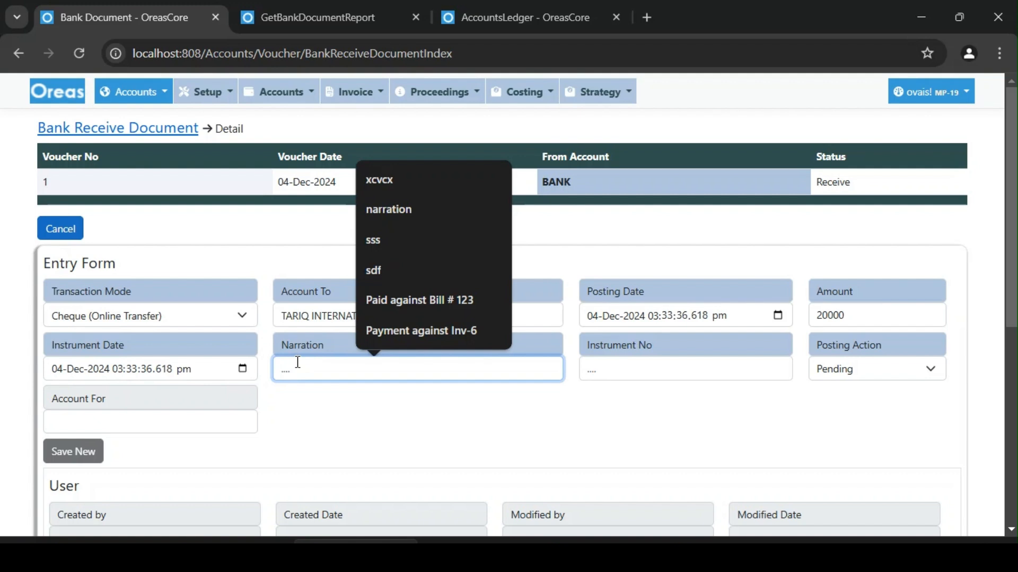
left_click(407, 219)
left_click(644, 364)
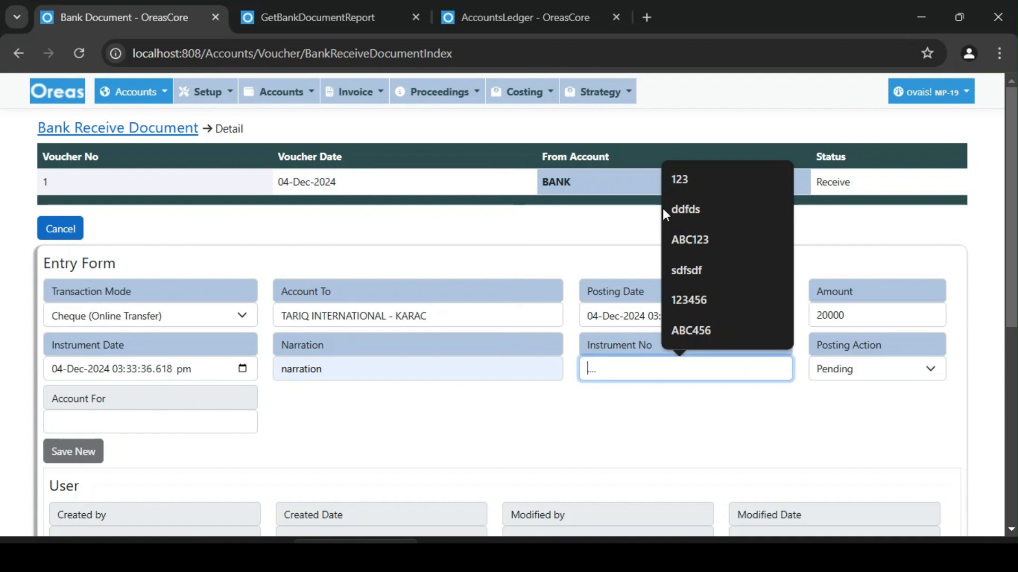
left_click(682, 186)
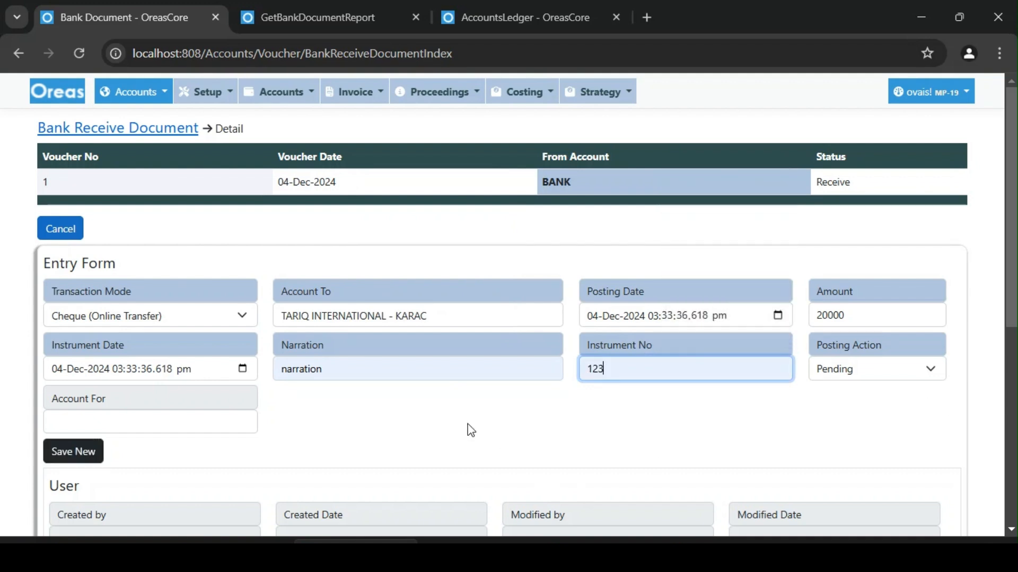
Review the Posting Action options, keep Pending, and save the new receipt entry.
left_click(867, 379)
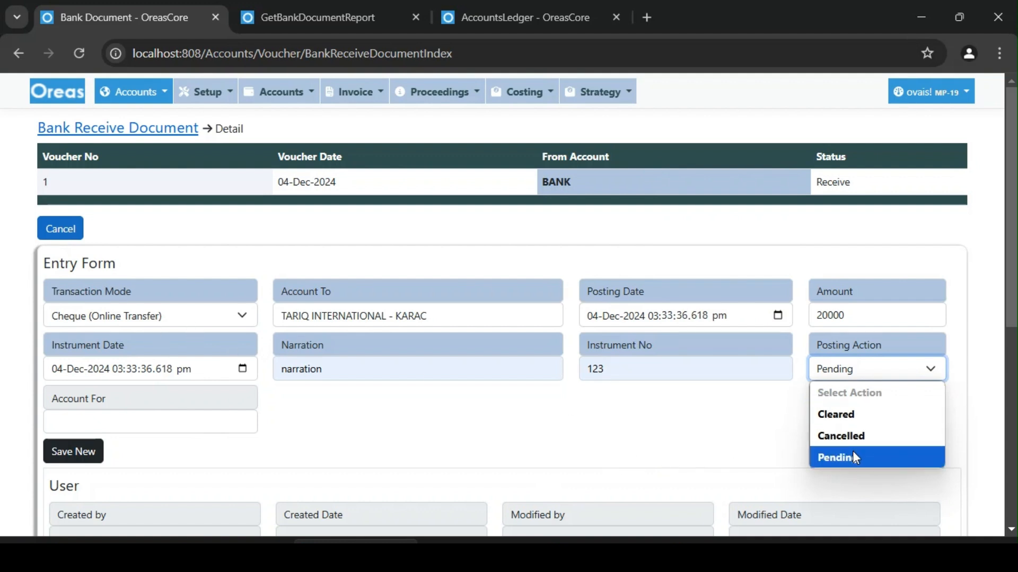
left_click(732, 433)
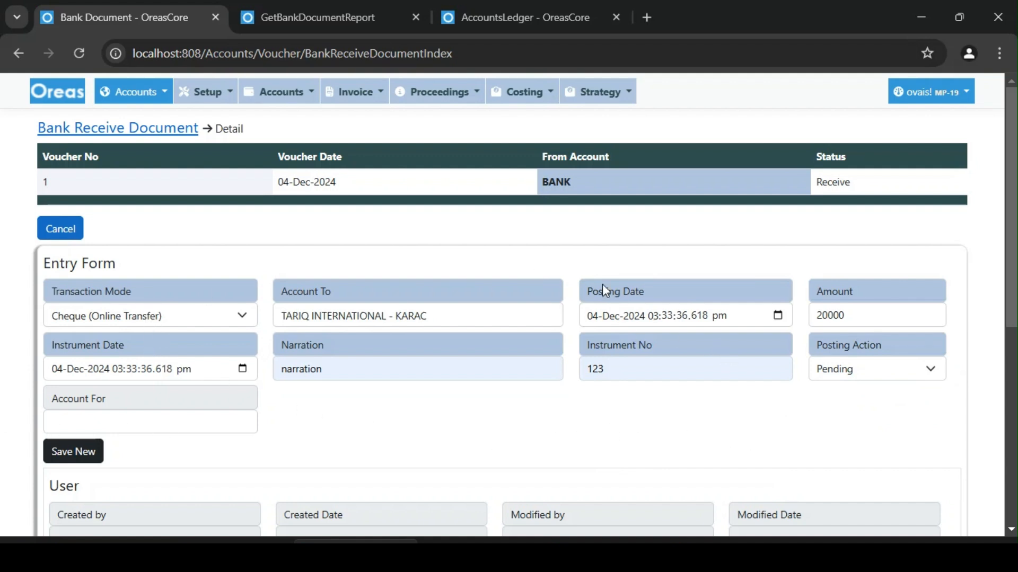
left_click(891, 371)
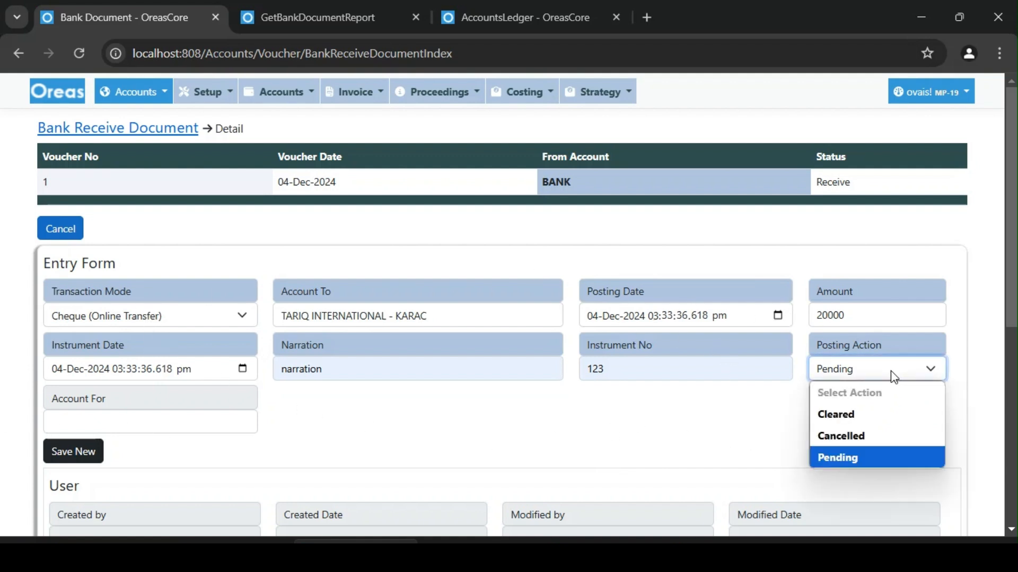
left_click(620, 424)
left_click(70, 459)
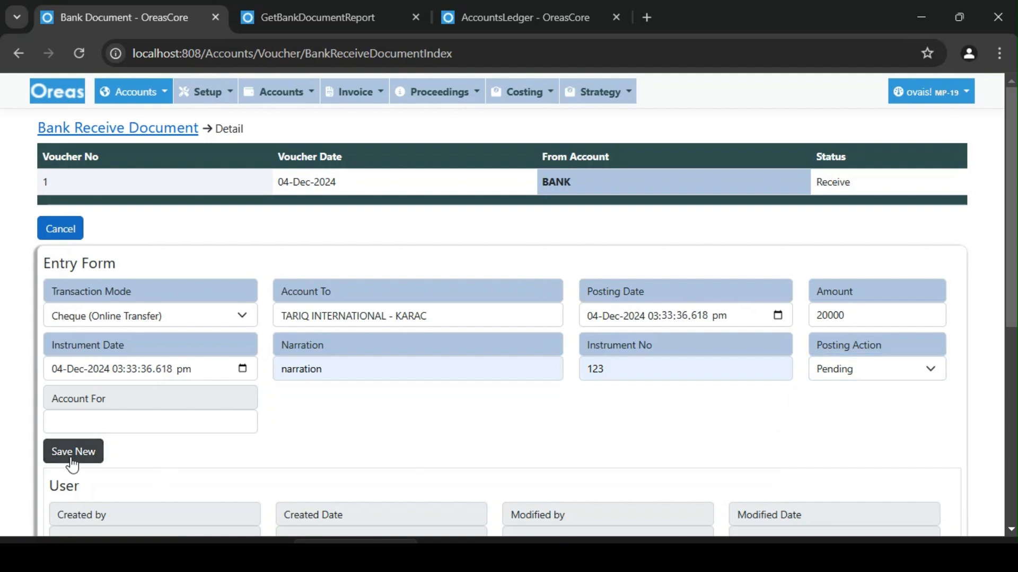
left_click(584, 170)
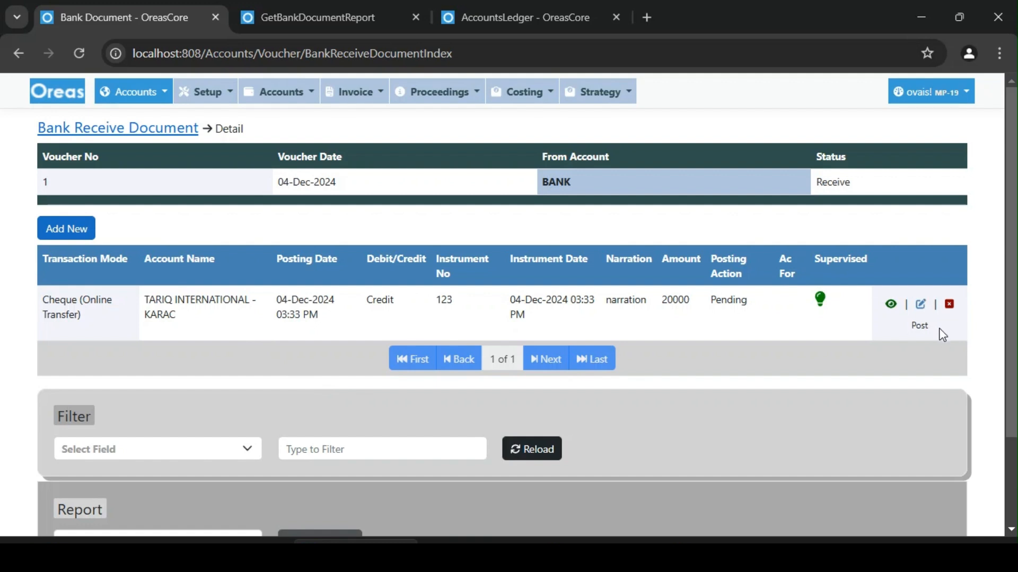
Post the TARIQ INTERNATIONAL - KARAC receipt entry with posting action Cleared, keep its posting date, and save it.
left_click(922, 329)
left_click(841, 371)
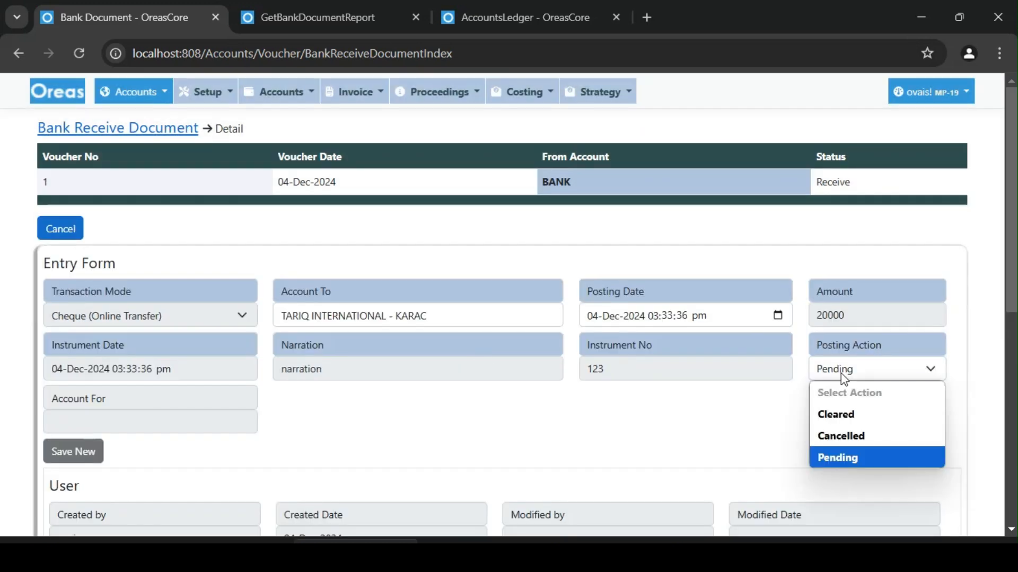
left_click(844, 417)
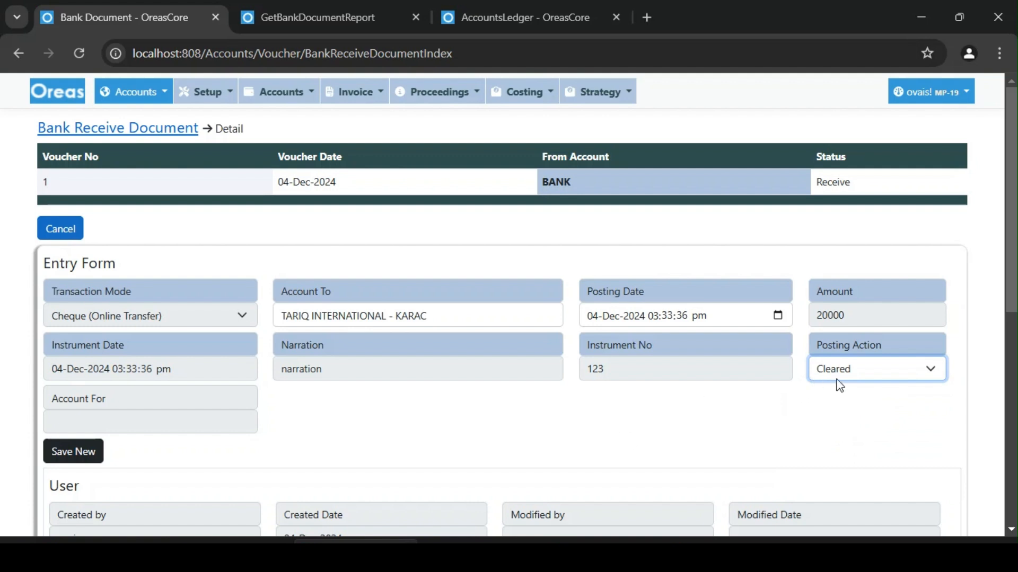
left_click(595, 316)
left_click(635, 318)
left_click(681, 318)
left_click(695, 320)
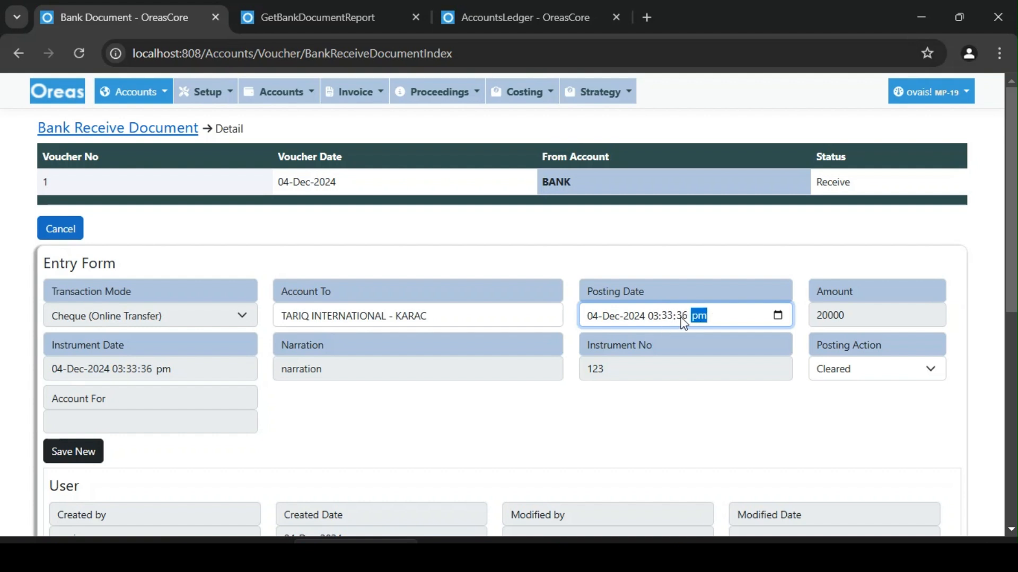
left_click(684, 318)
left_click(71, 452)
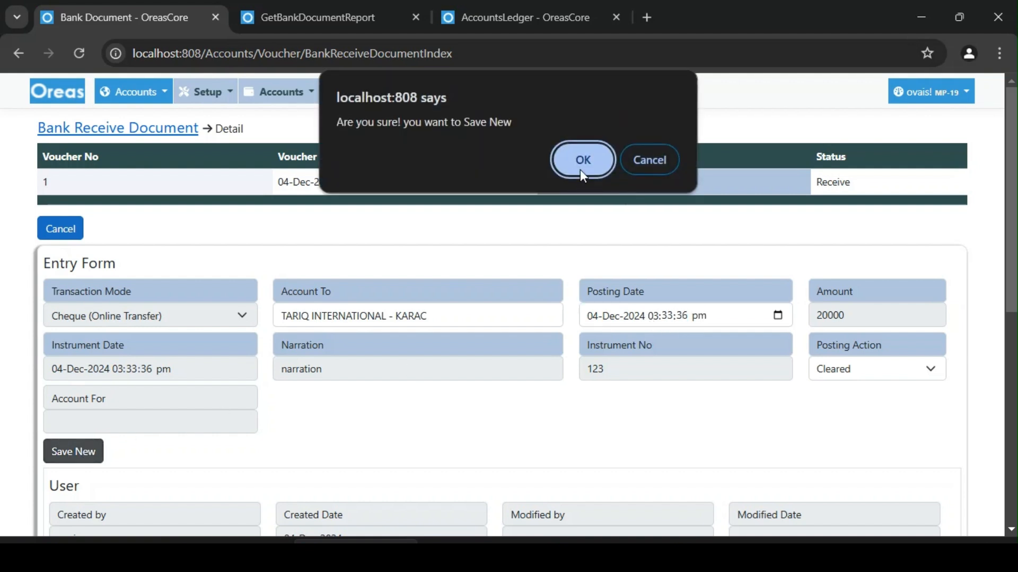
left_click(582, 169)
Return to the Bank Receive Document list and review the available reports and the Load By filter options.
scroll(112, 370, "down", 2)
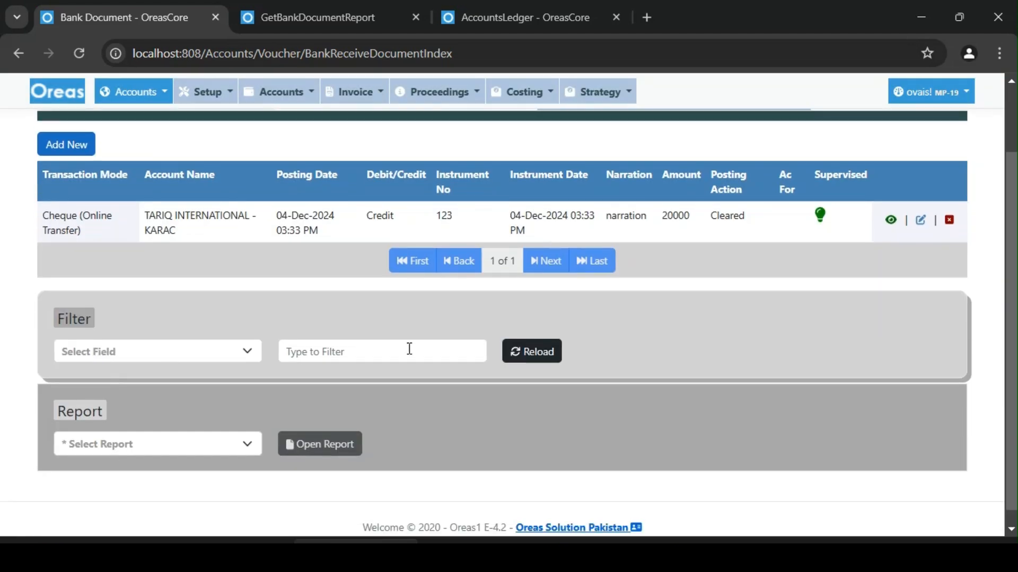
left_click(162, 444)
scroll(170, 316, "up", 3)
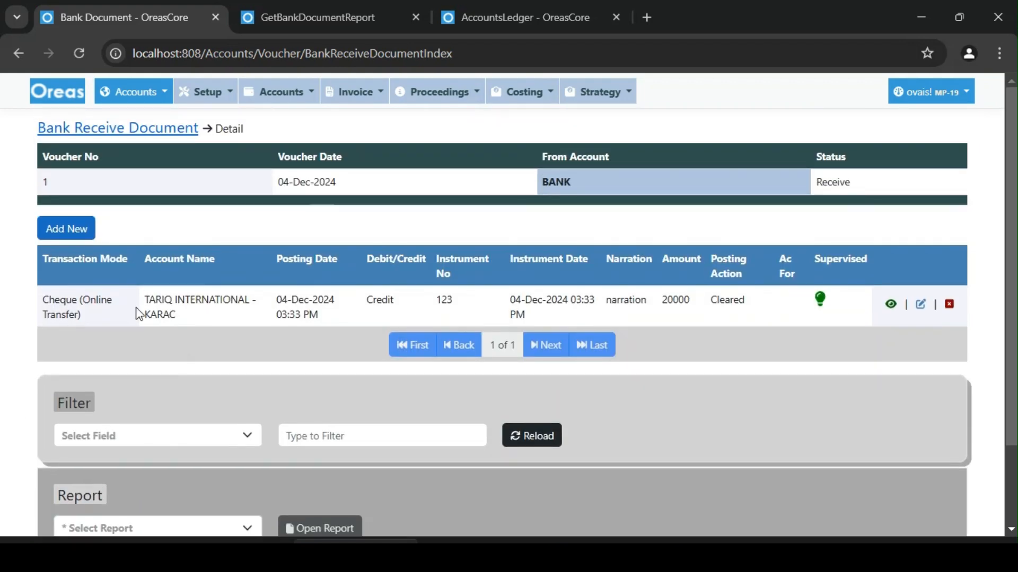
left_click(127, 132)
left_click(161, 457)
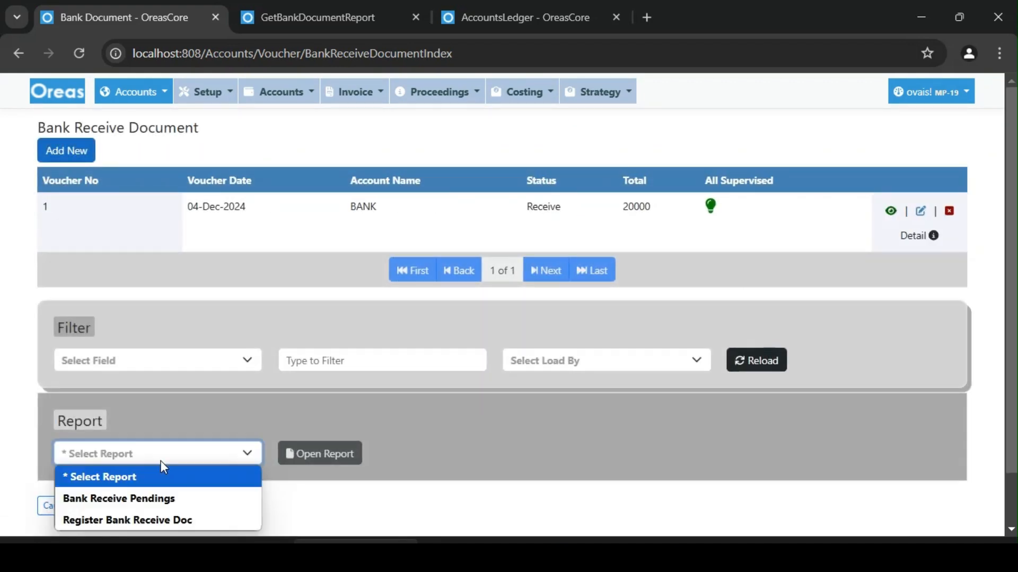
left_click(609, 361)
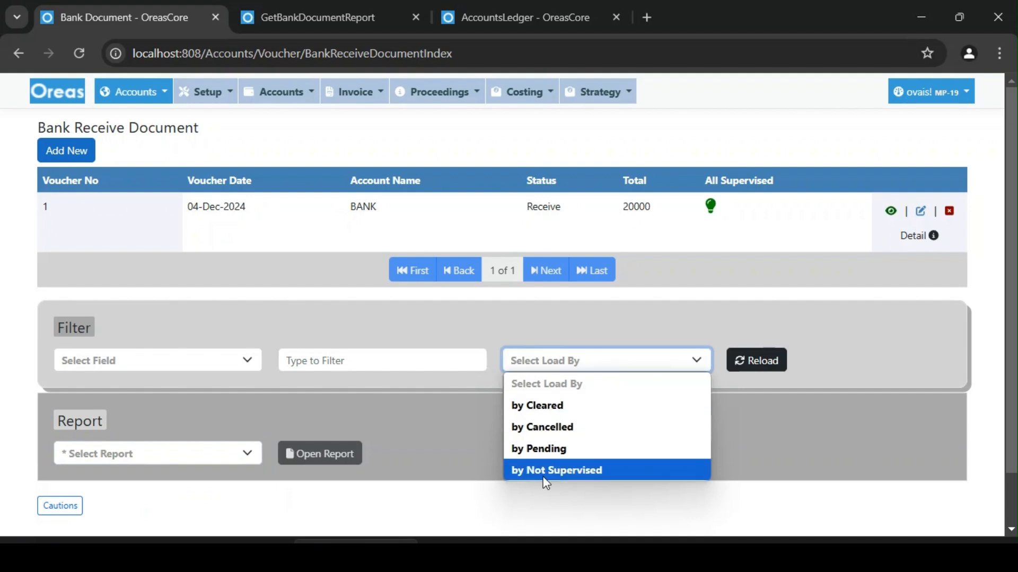
left_click(433, 443)
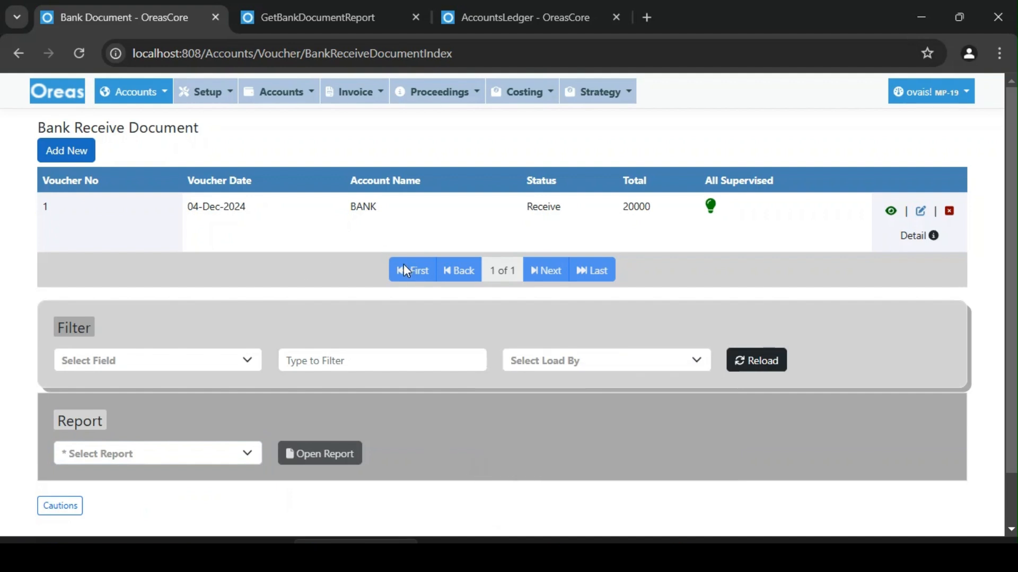